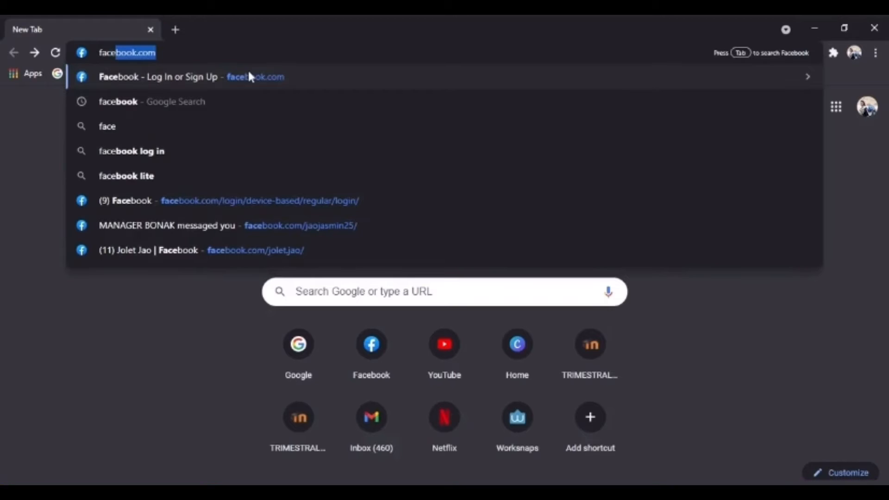
# - Go to facebook.com by picking its suggestion in the Chrome address bar
pyautogui.click(249, 74)
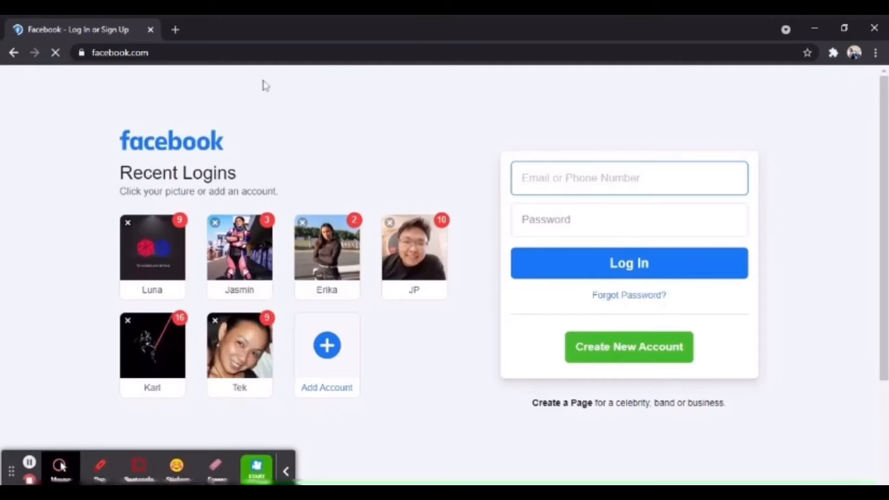
# - Log in through the saved recent-login tile by entering the account password
pyautogui.click(165, 263)
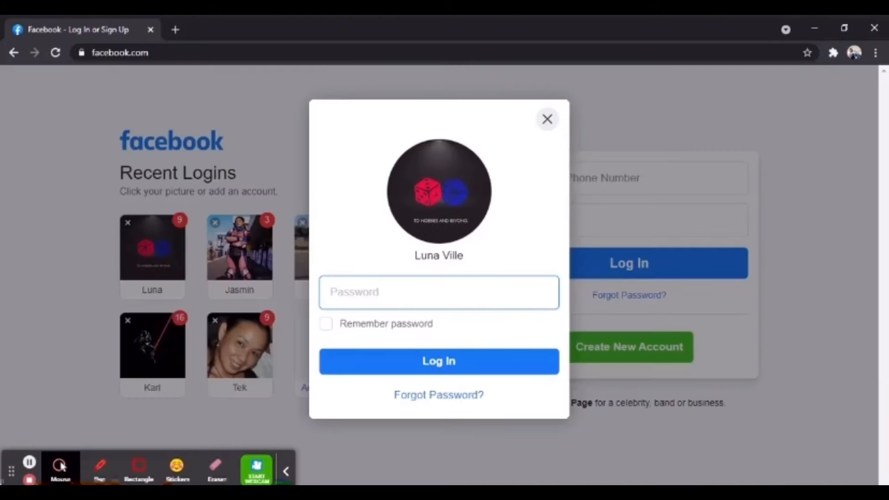
pyautogui.write('•••••••')
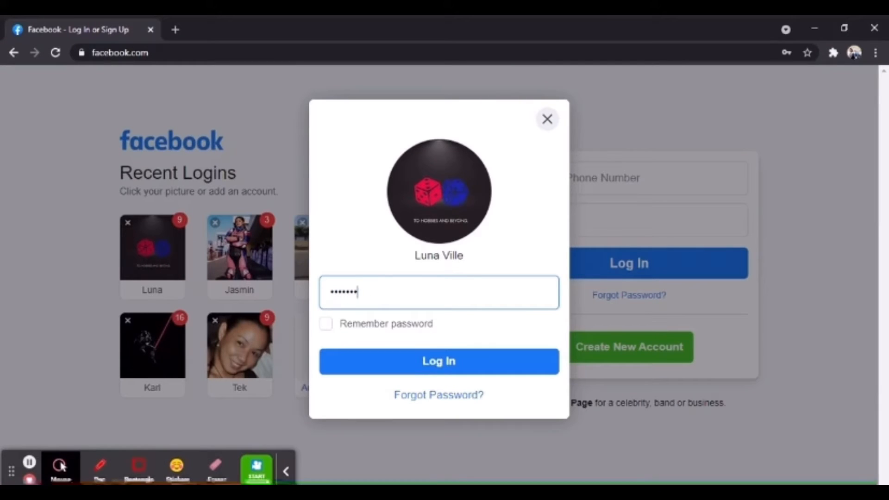
pyautogui.write('••••••')
pyautogui.press('Return')
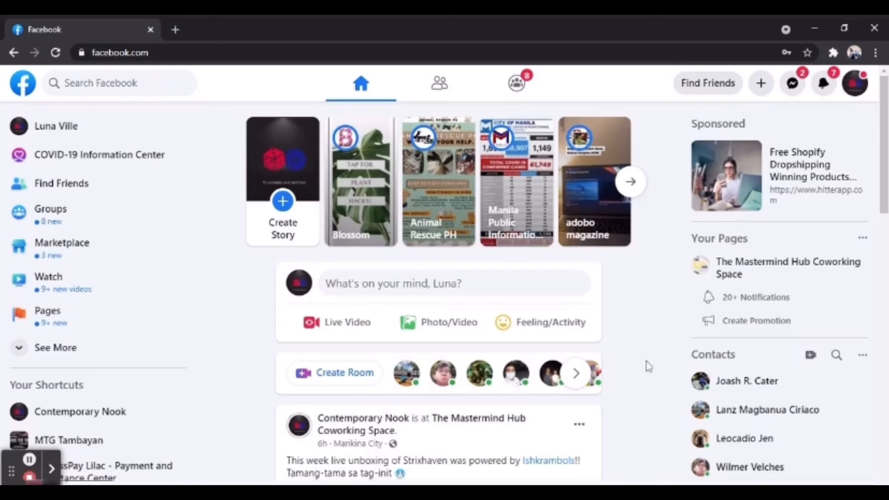
# - From Pages in the sidebar, start Create New Page and focus the Page name field
pyautogui.click(45, 322)
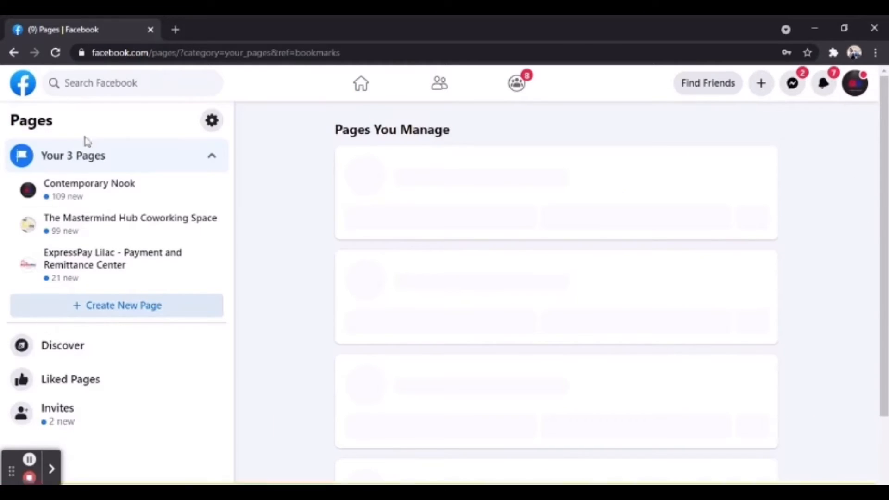
pyautogui.click(121, 308)
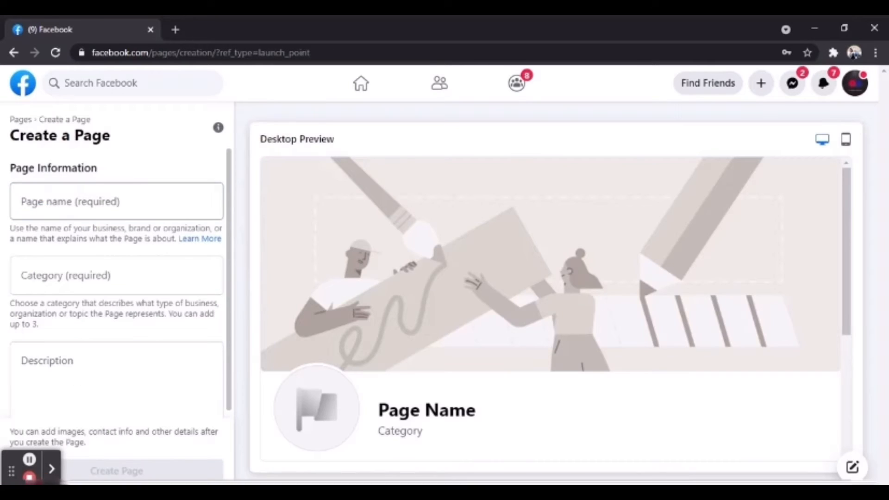
pyautogui.click(93, 206)
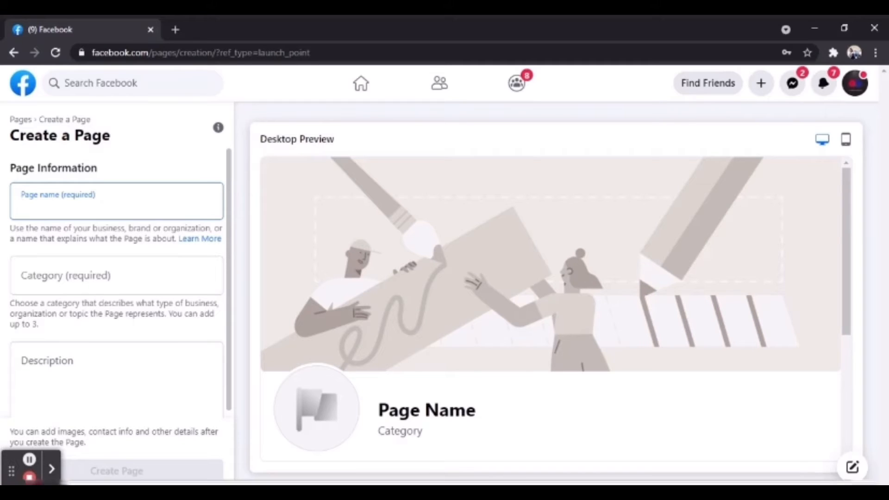
# - Enter 'Lunaville Clothing' as the Page name, then correct it to 'Luna ville Clothing'
pyautogui.write('Lunav')
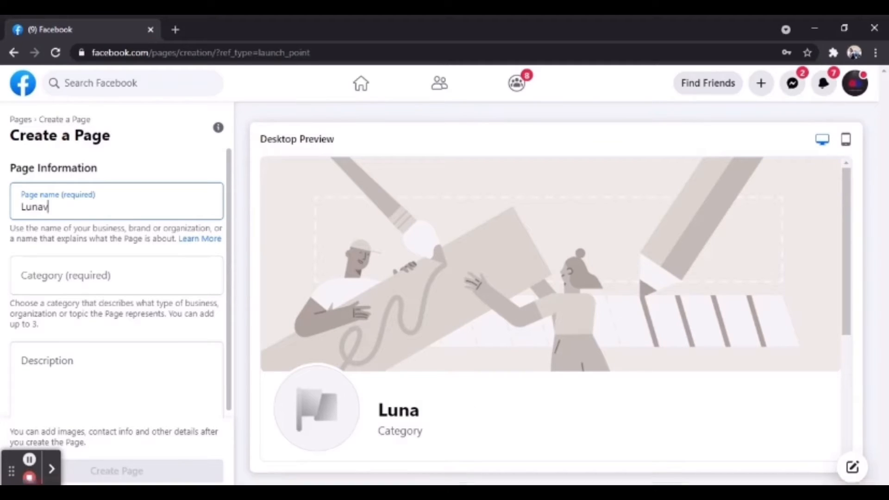
pyautogui.write('ille')
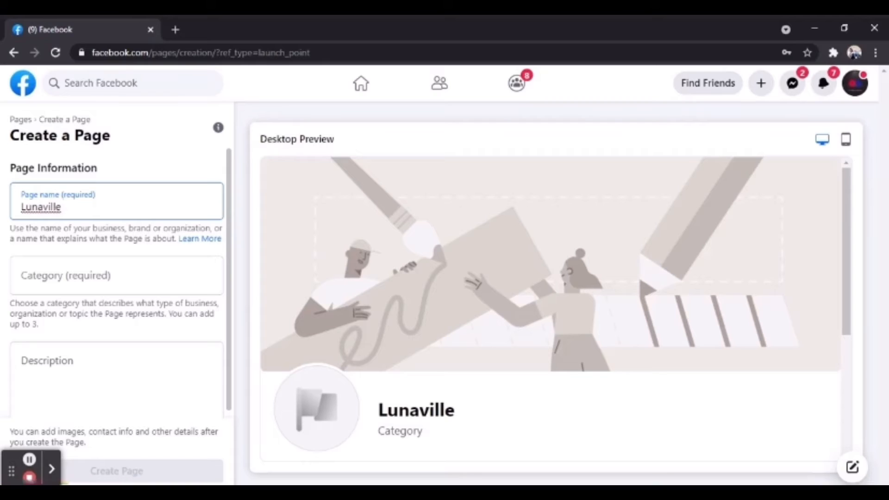
pyautogui.write(' Clothing')
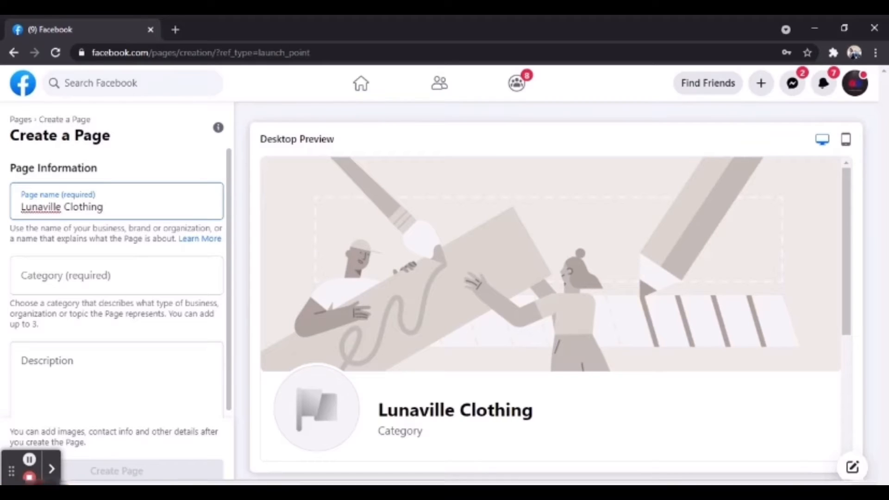
pyautogui.click(120, 283)
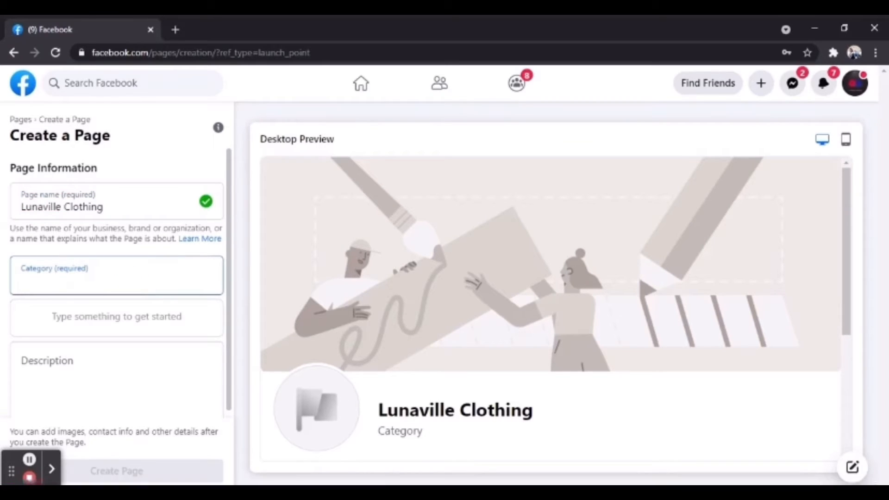
pyautogui.click(861, 94)
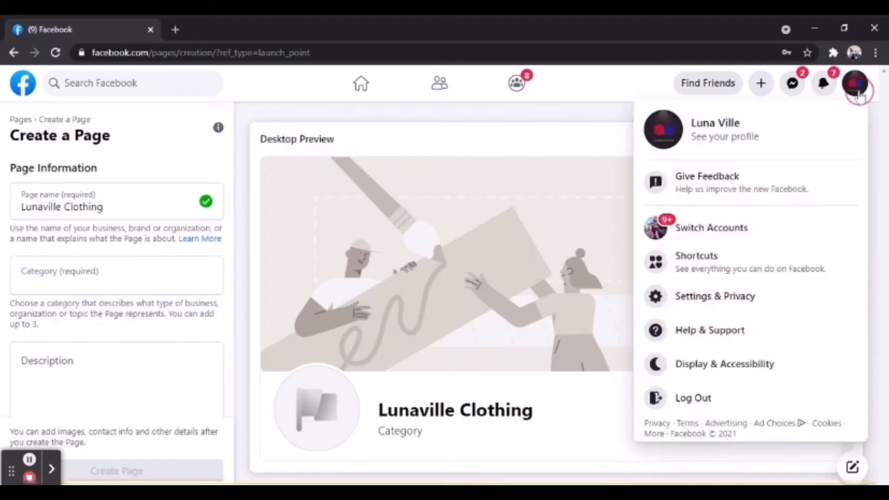
pyautogui.click(860, 95)
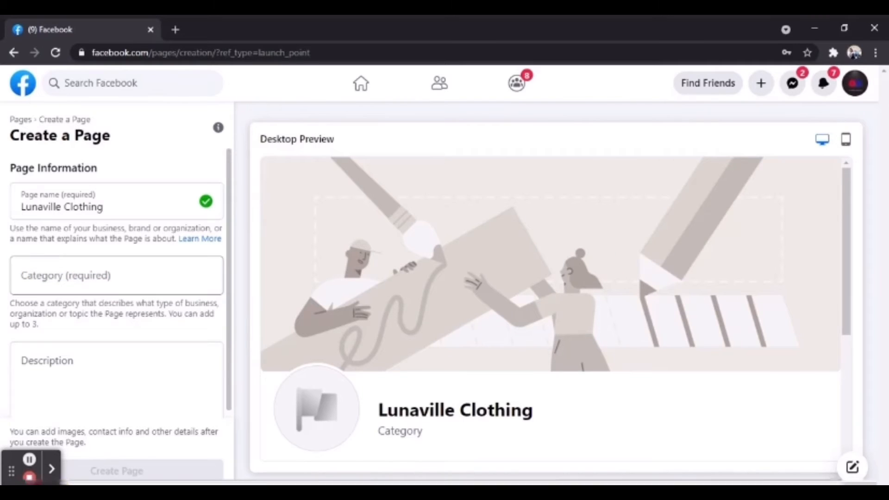
pyautogui.click(125, 278)
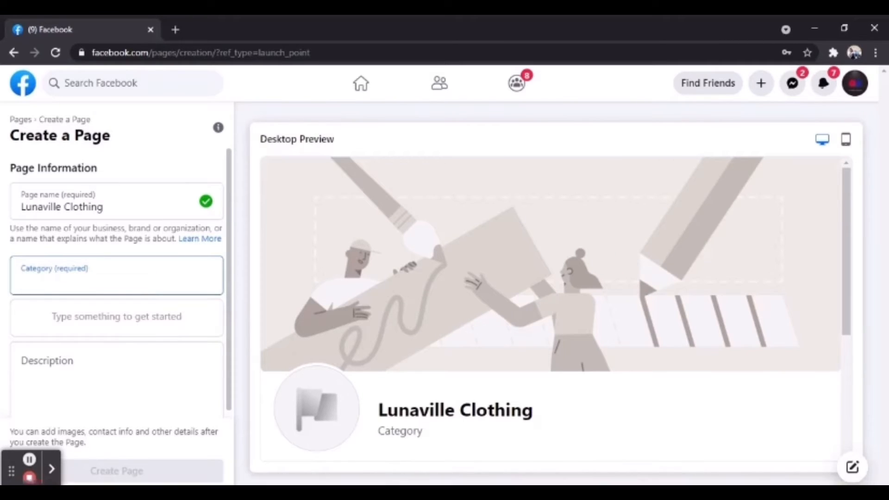
pyautogui.click(42, 207)
pyautogui.doubleClick(43, 207)
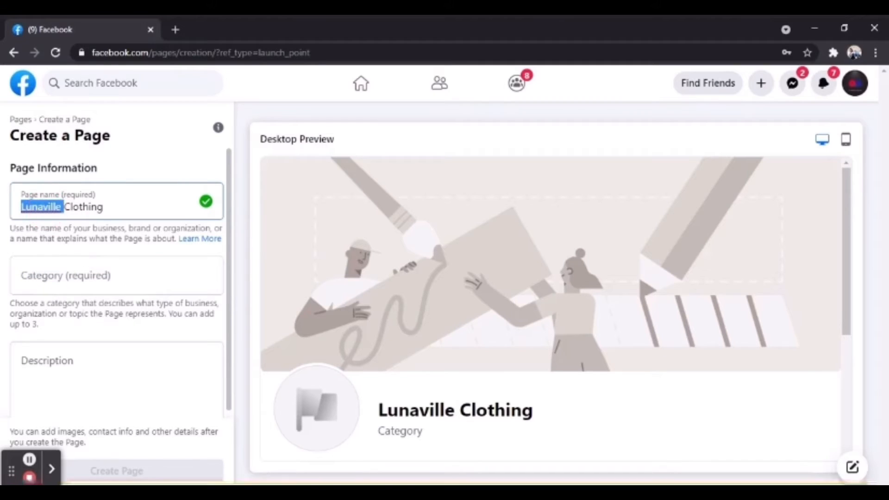
pyautogui.click(42, 207)
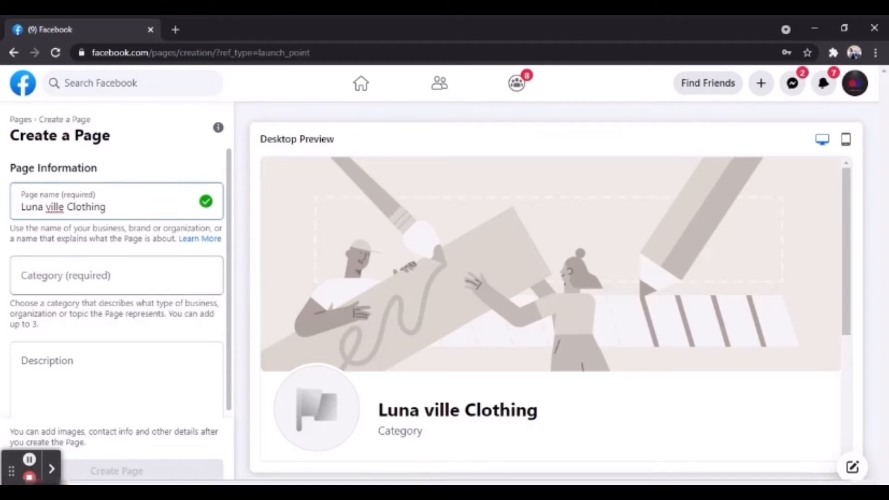
pyautogui.click(117, 277)
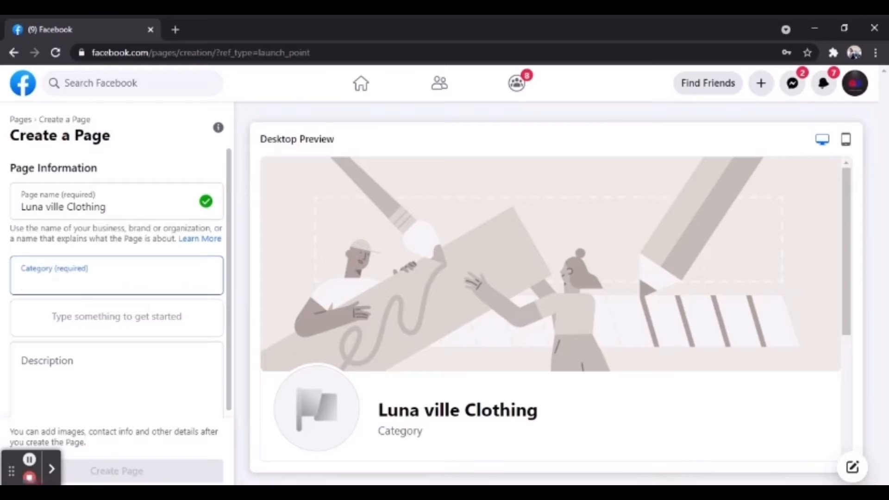
# - Search 'Clot', choose Clothing (Brand) as the category, and create the Page
pyautogui.write('Clothing')
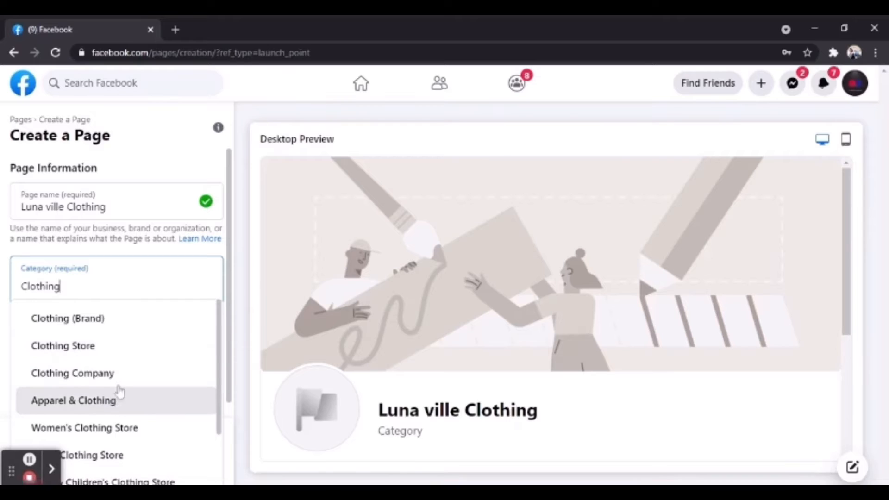
pyautogui.click(103, 320)
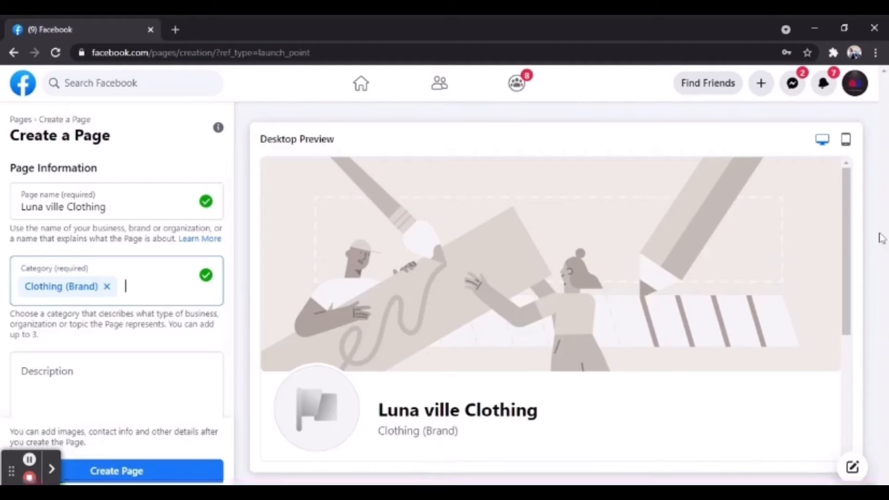
pyautogui.moveTo(852, 233); pyautogui.dragTo(860, 295)
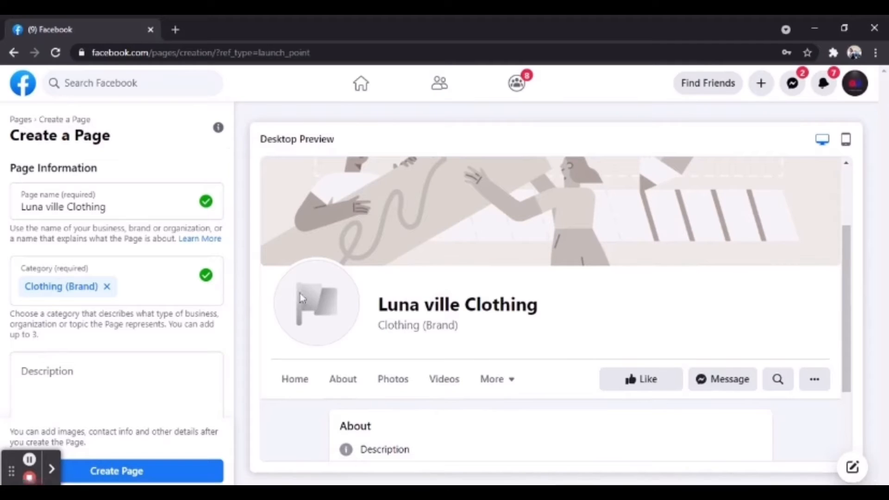
pyautogui.moveTo(230, 278); pyautogui.dragTo(232, 312)
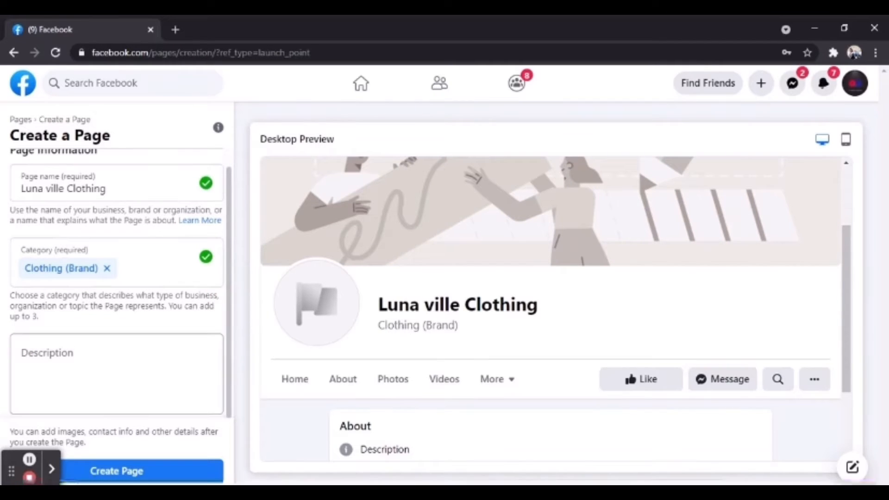
pyautogui.click(116, 375)
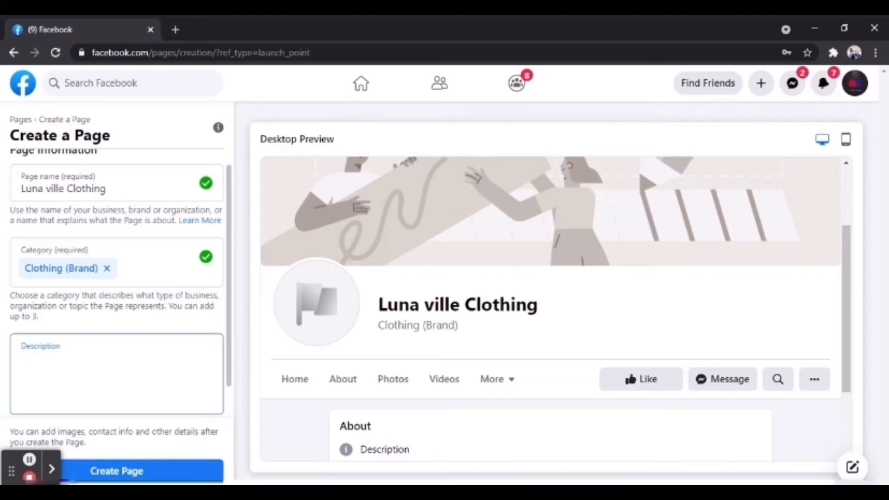
pyautogui.click(141, 475)
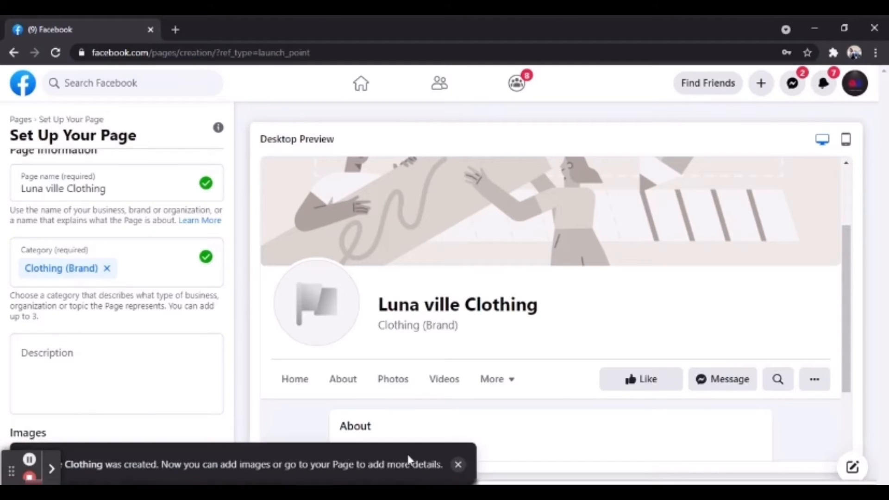
# - Dismiss the Page-created notice and save the Set Up Your Page step
pyautogui.click(459, 464)
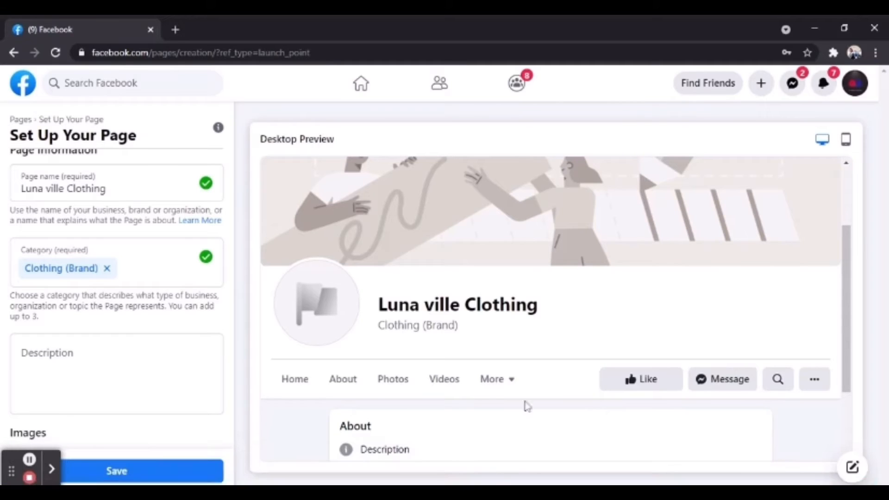
pyautogui.moveTo(842, 277); pyautogui.dragTo(845, 199)
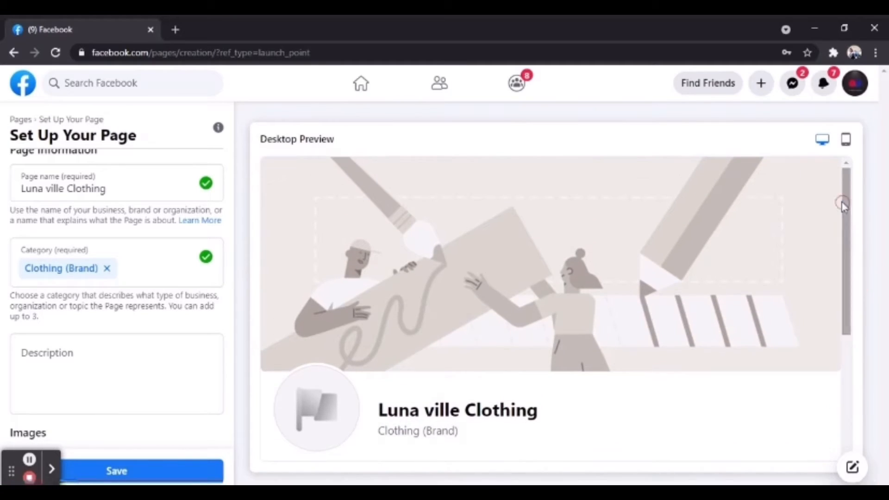
pyautogui.click(121, 477)
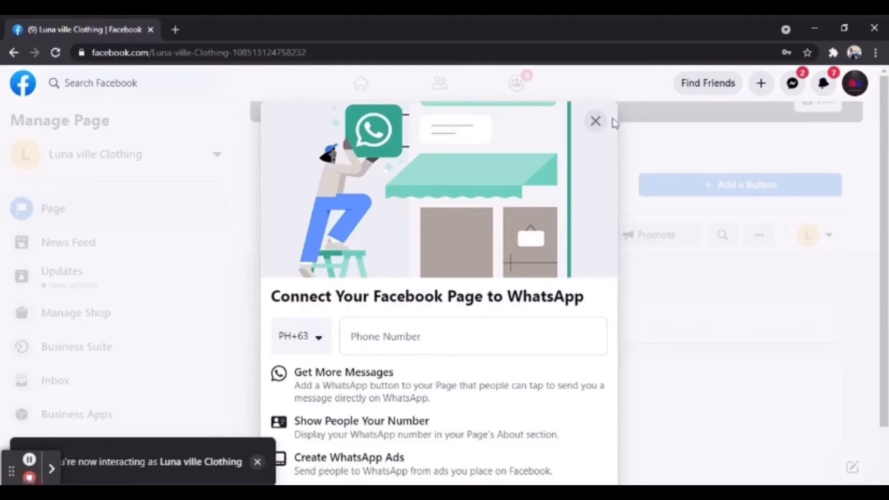
# - Close the WhatsApp connection prompt and confirm leaving without linking a number
pyautogui.click(597, 122)
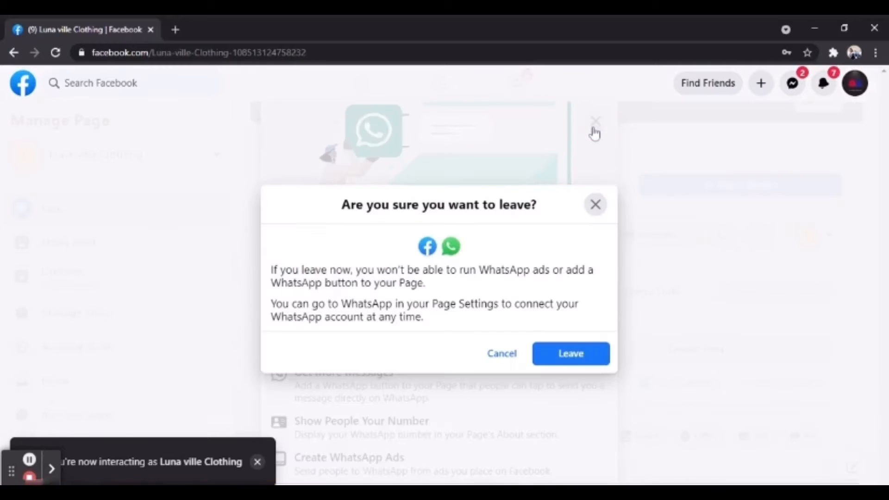
pyautogui.click(596, 205)
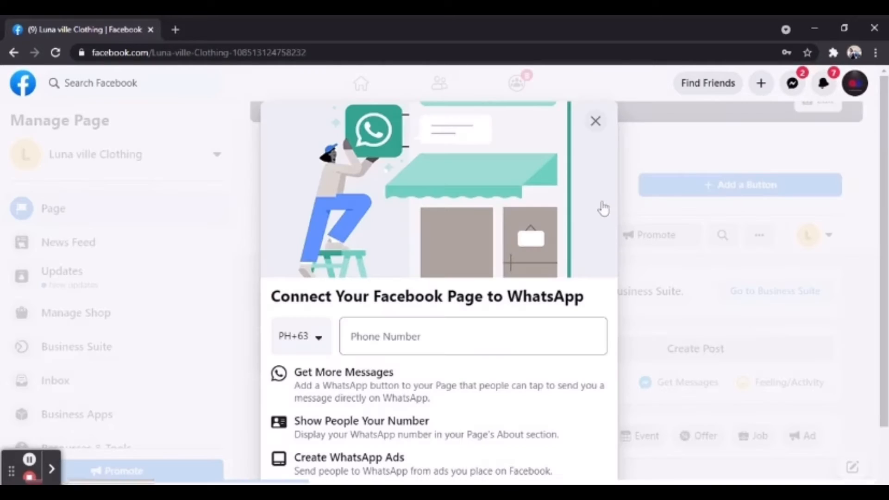
pyautogui.click(595, 122)
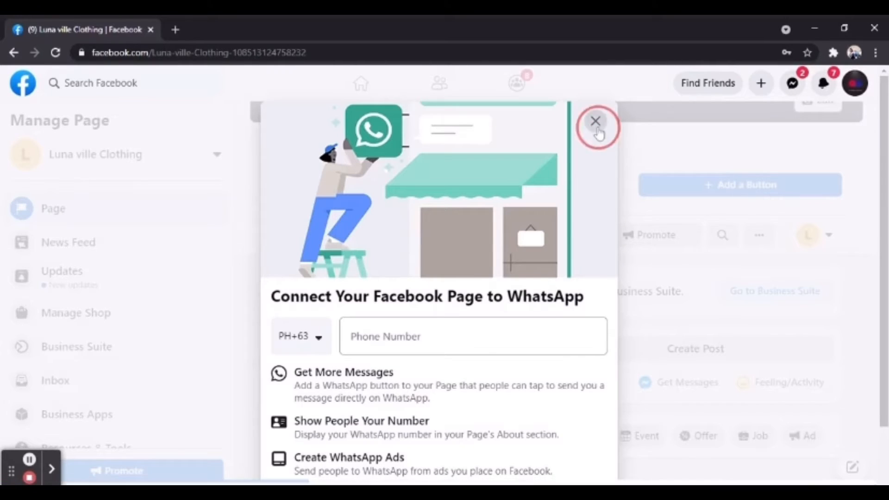
pyautogui.click(562, 364)
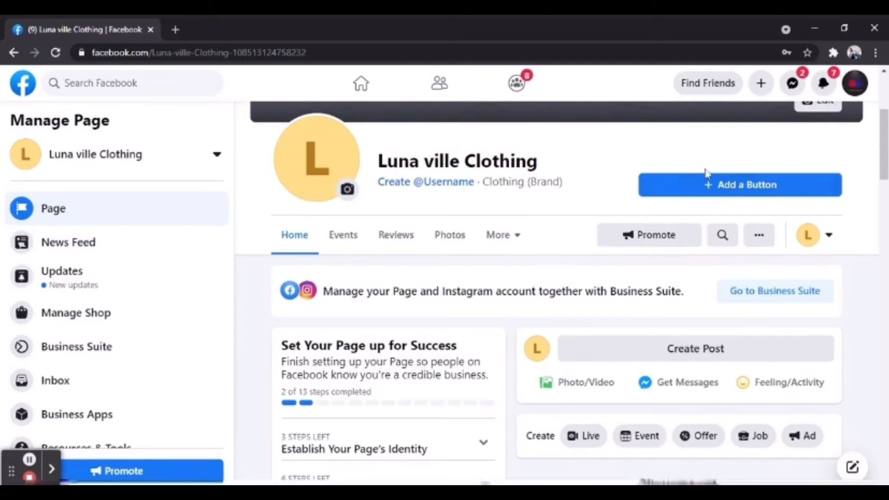
# - Add a Follow action button, then switch the page action to Send Message
pyautogui.click(708, 184)
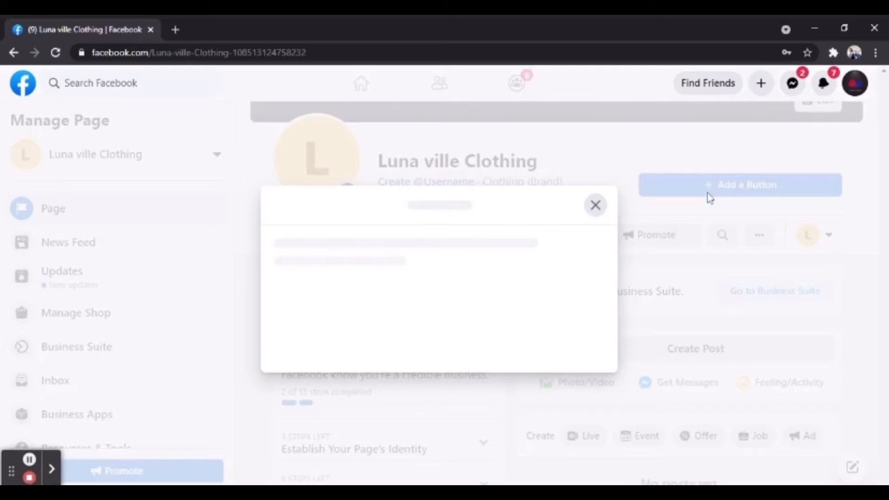
pyautogui.click(417, 205)
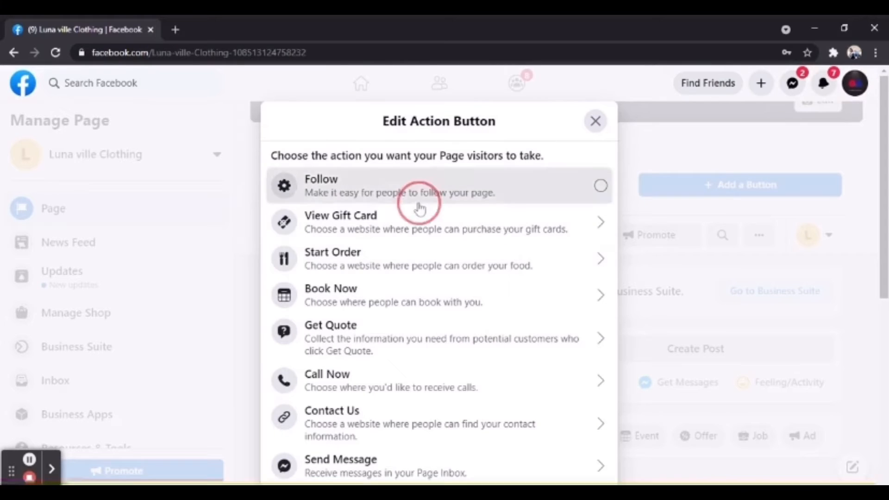
pyautogui.click(807, 194)
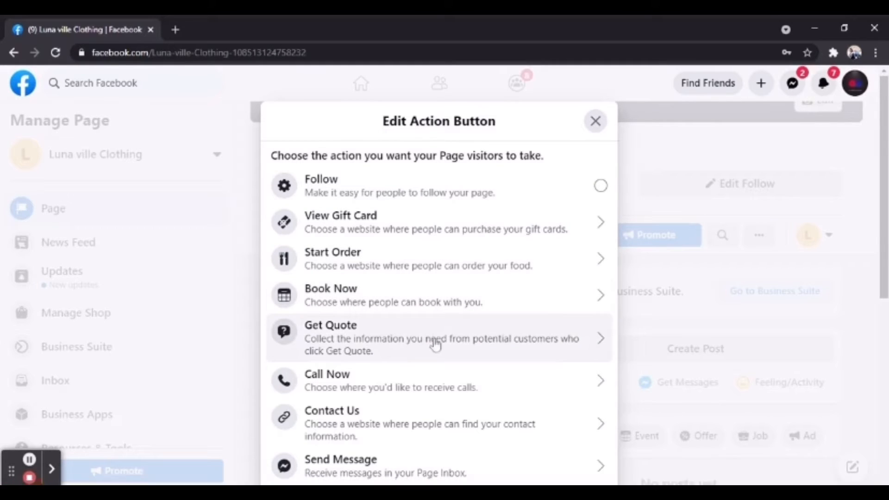
pyautogui.click(425, 458)
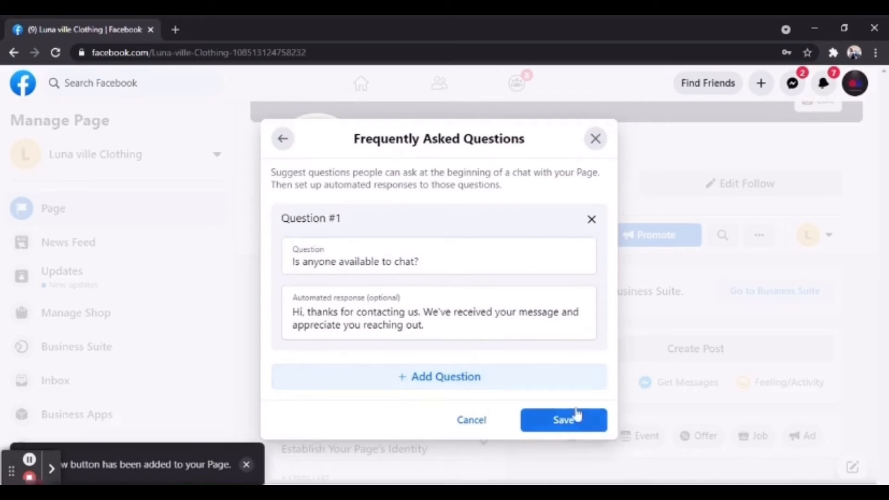
# - Tick Question #1 'Is anyone available to chat?' and save the FAQs
pyautogui.click(444, 255)
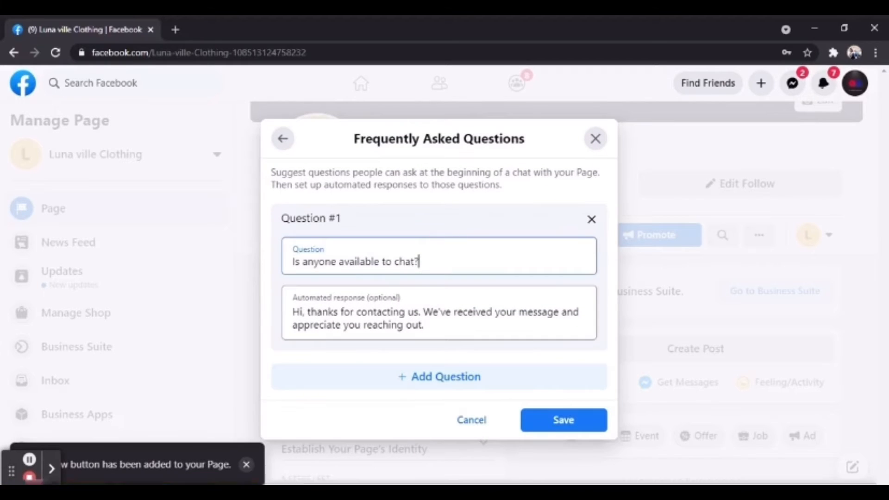
pyautogui.click(548, 420)
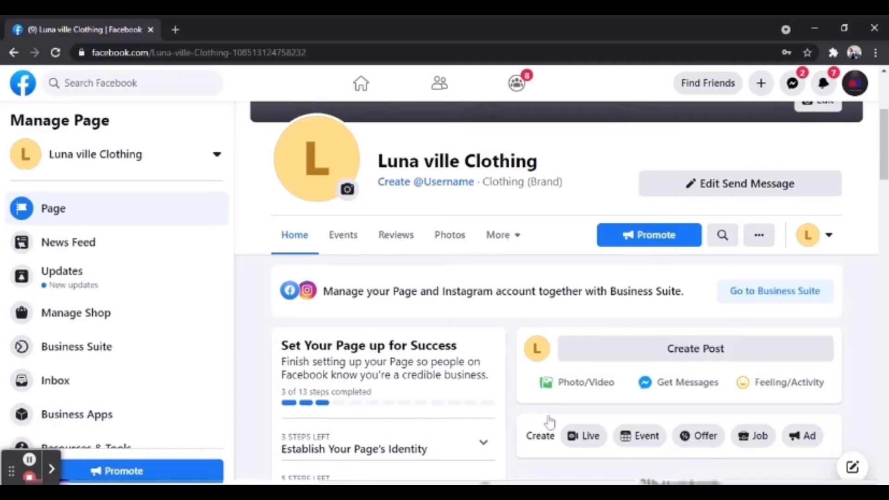
pyautogui.scroll(-2, 315, 153)
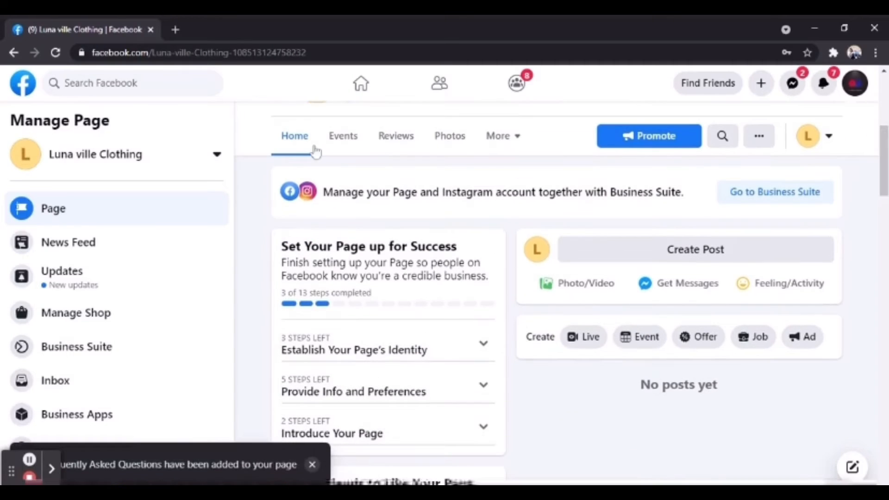
pyautogui.scroll(5, 793, 122)
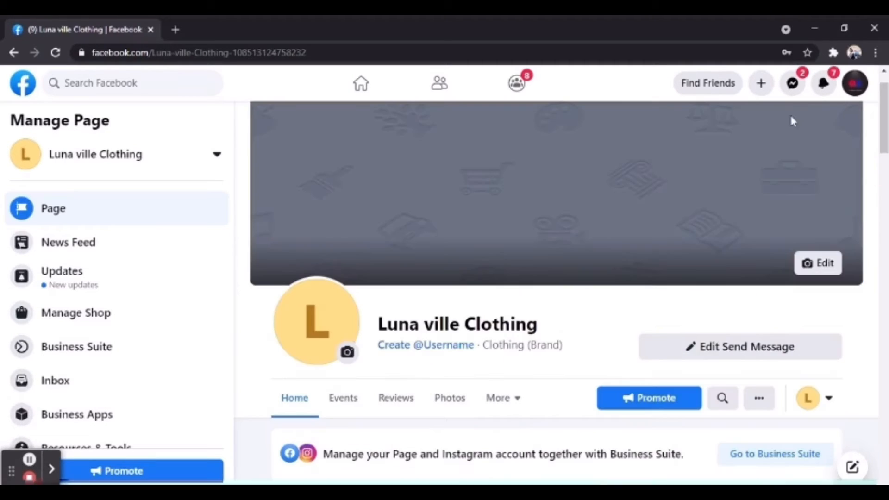
# - Upload the red and blue dice image as the profile picture and save it
pyautogui.click(347, 353)
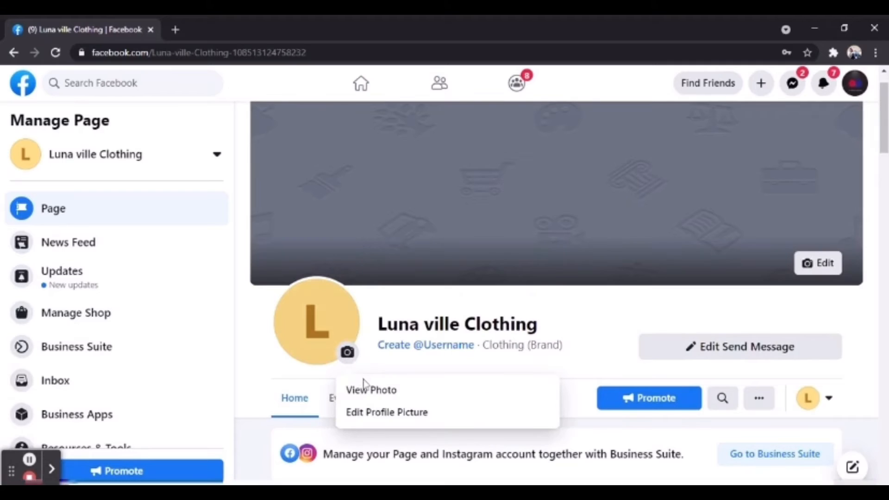
pyautogui.click(383, 413)
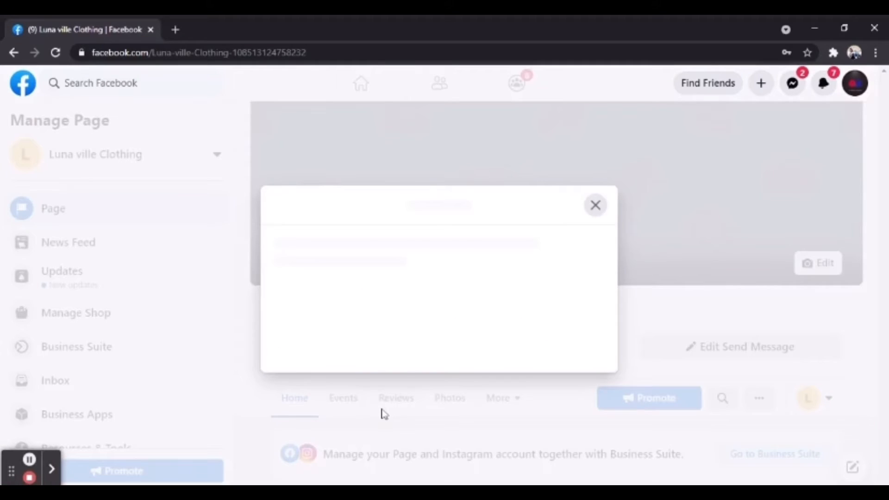
pyautogui.click(407, 255)
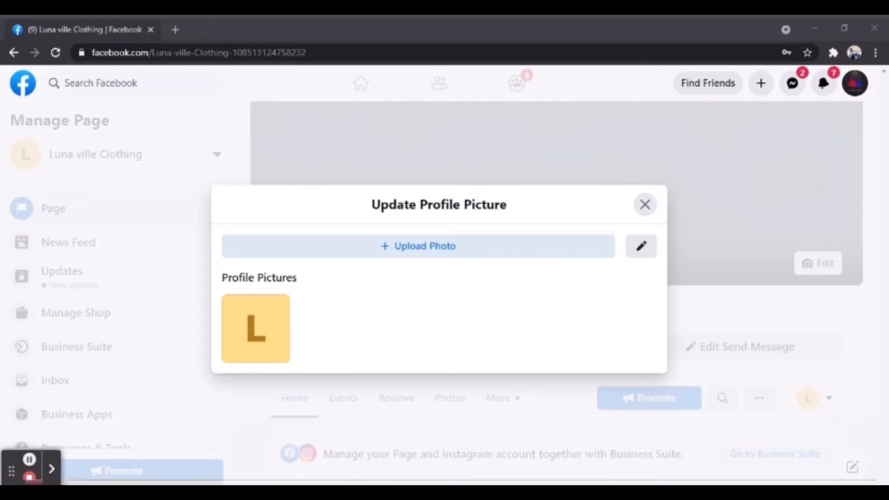
pyautogui.press('Return')
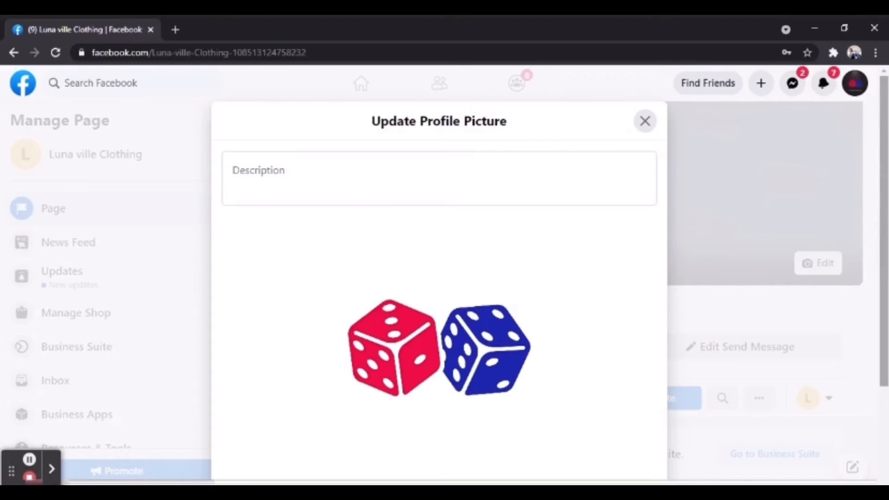
pyautogui.scroll(-3, 440, 277)
pyautogui.click(622, 456)
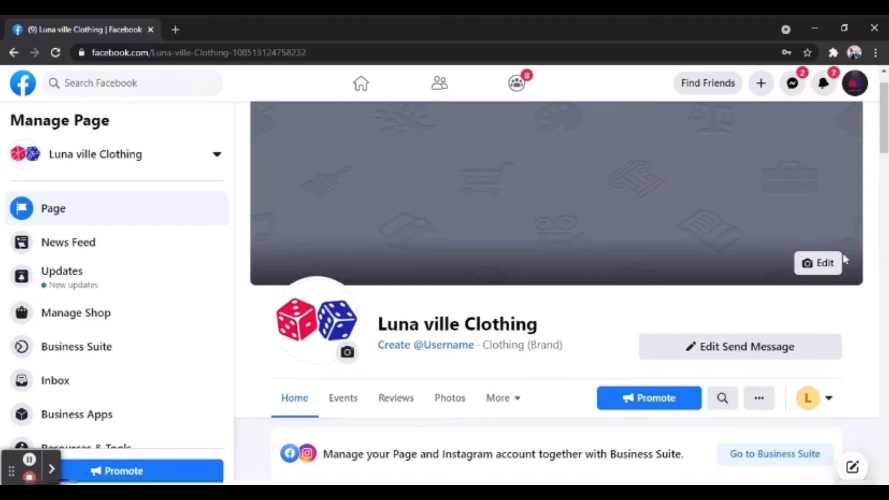
# - Upload a new cover photo from the computer in place of the grey placeholder
pyautogui.click(829, 262)
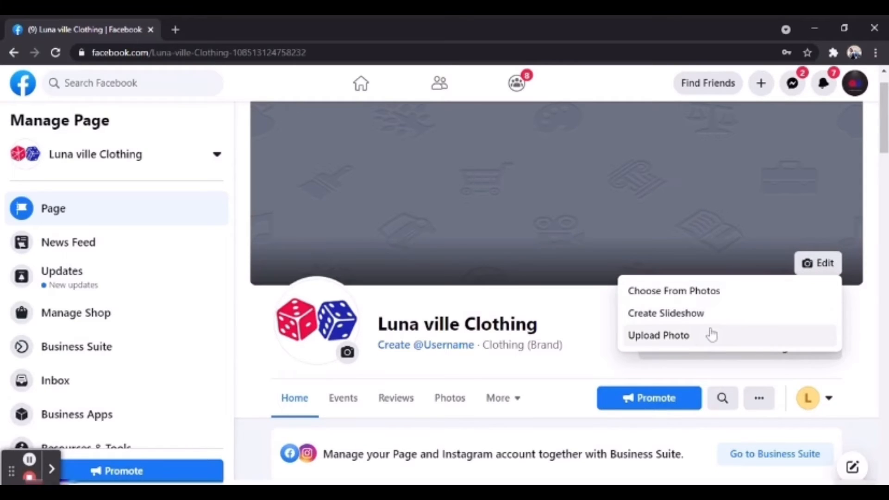
pyautogui.click(712, 335)
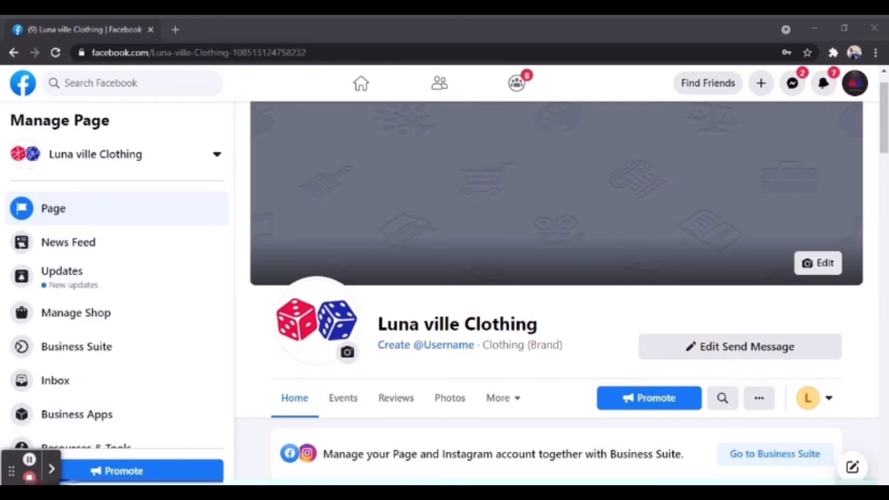
pyautogui.press('Return')
pyautogui.moveTo(886, 132); pyautogui.dragTo(885, 132)
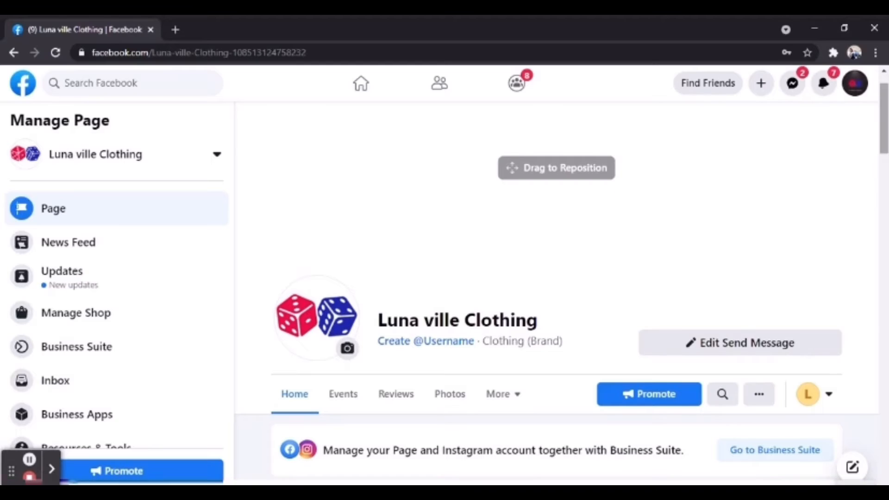
# - Nudge the cover image slightly upward within its frame and save the changes
pyautogui.click(612, 238)
pyautogui.moveTo(612, 238); pyautogui.dragTo(611, 239)
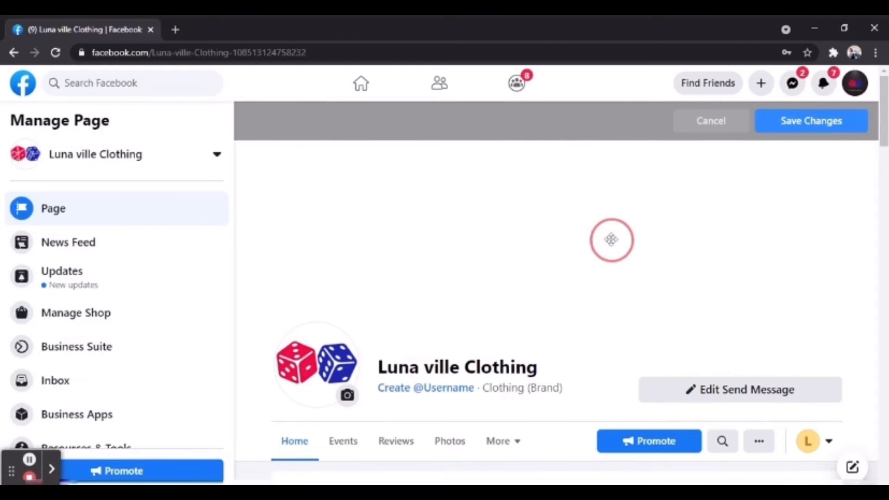
pyautogui.moveTo(885, 89); pyautogui.dragTo(881, 128)
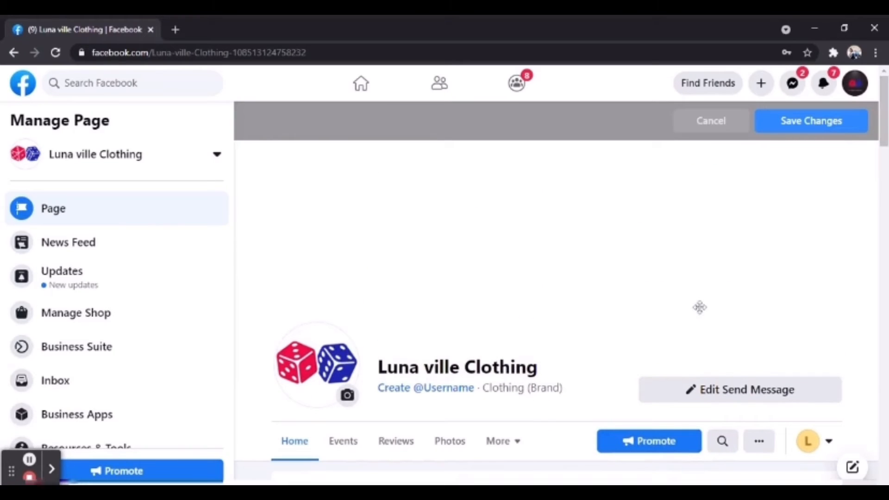
pyautogui.moveTo(699, 304); pyautogui.dragTo(698, 293)
pyautogui.click(781, 130)
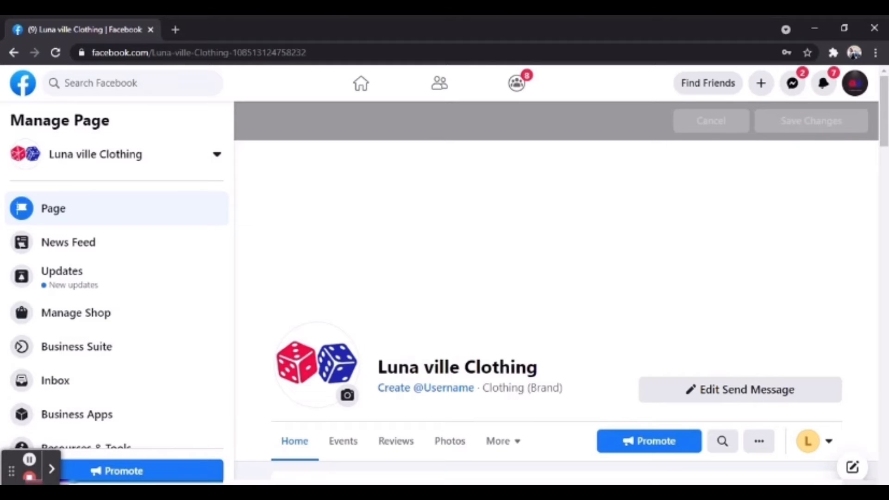
pyautogui.moveTo(886, 128); pyautogui.dragTo(887, 175)
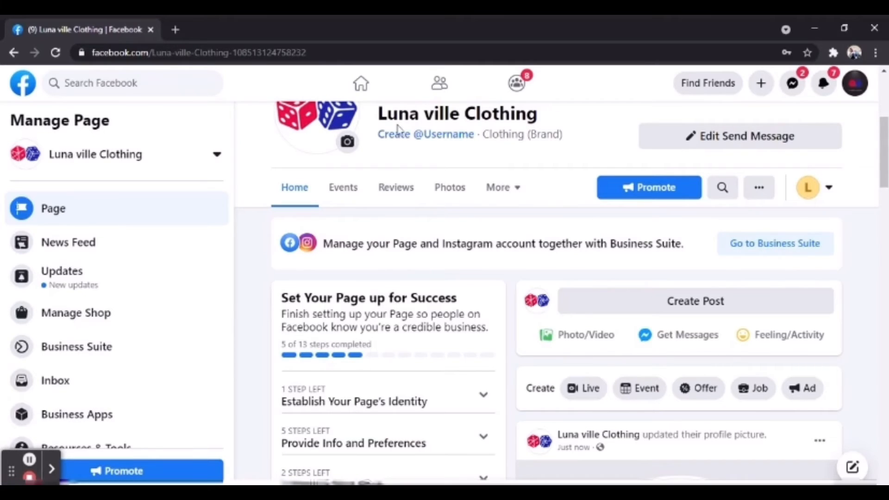
# - Create the Page username lunavilleclothing.ph and dismiss the confirmation
pyautogui.click(407, 136)
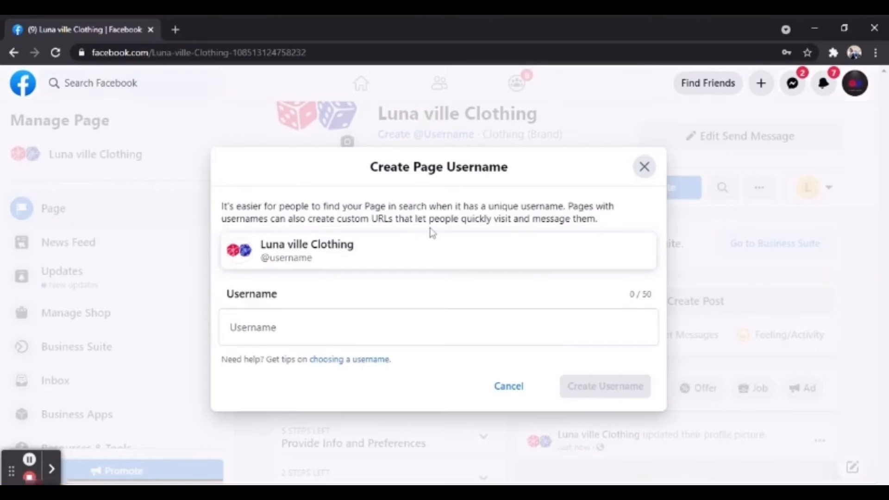
pyautogui.click(417, 328)
pyautogui.write('lun')
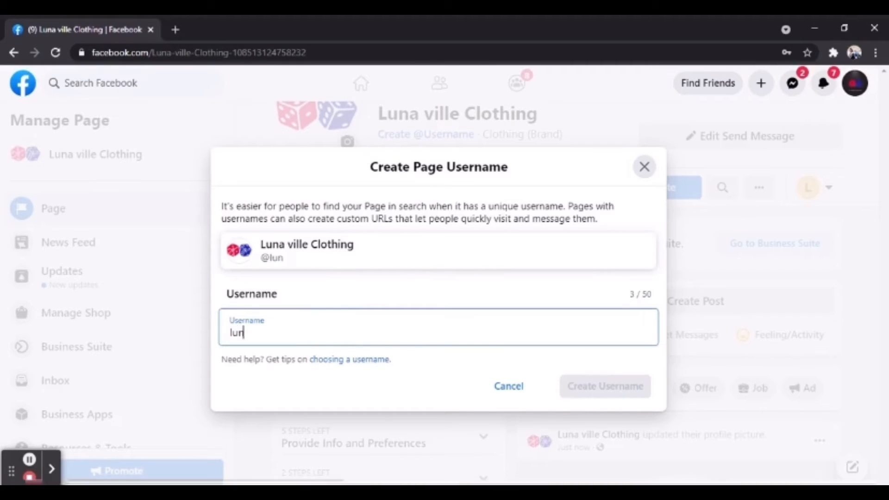
pyautogui.write('avilleclothi')
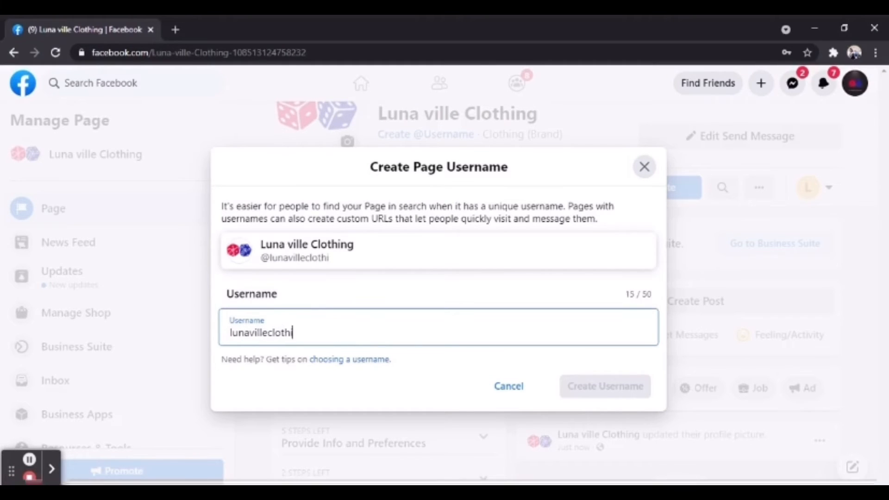
pyautogui.write('ngph')
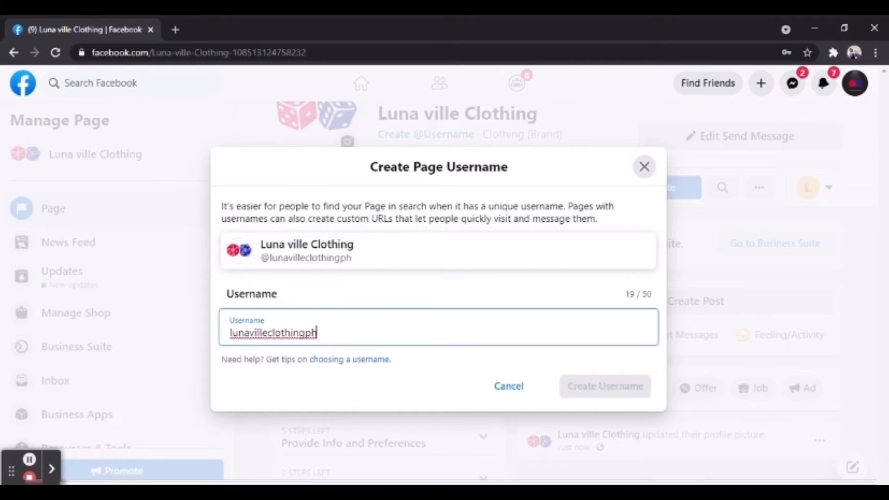
pyautogui.click(303, 333)
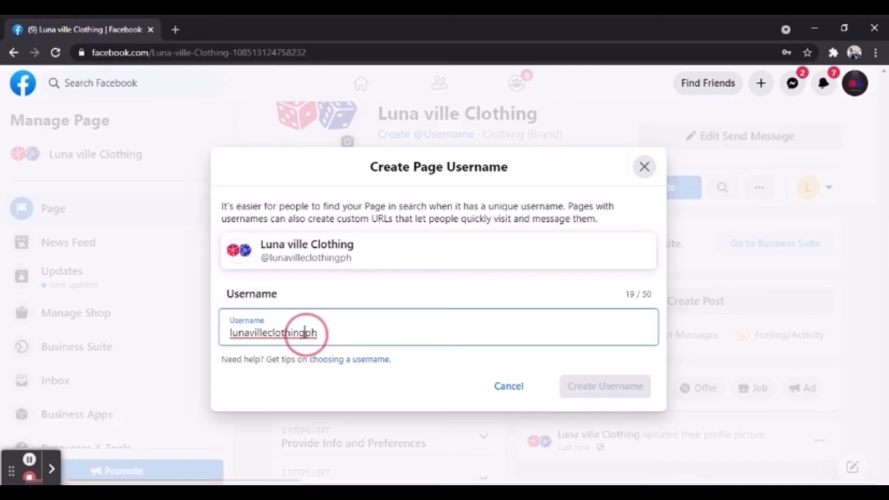
pyautogui.click(584, 379)
pyautogui.click(586, 385)
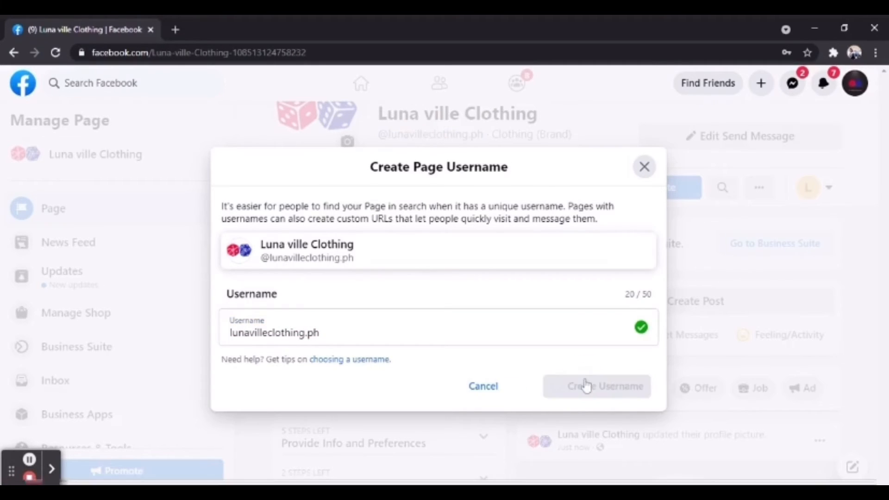
pyautogui.click(622, 363)
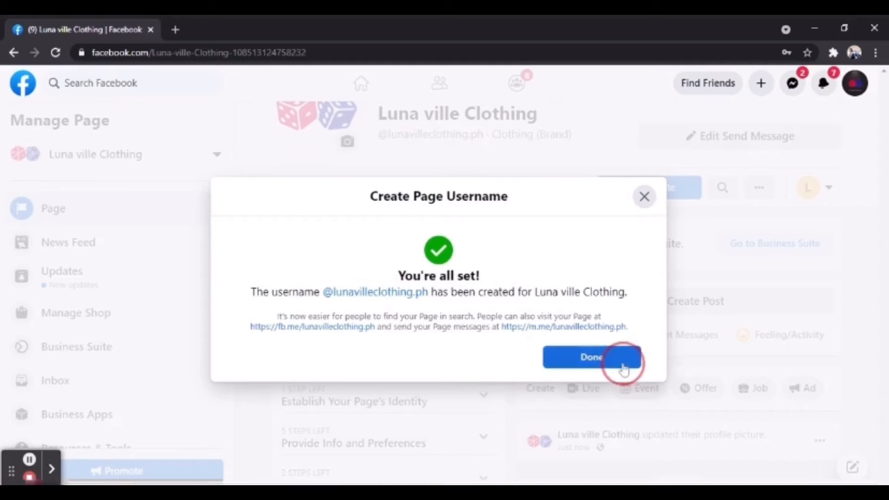
pyautogui.moveTo(884, 199); pyautogui.dragTo(884, 168)
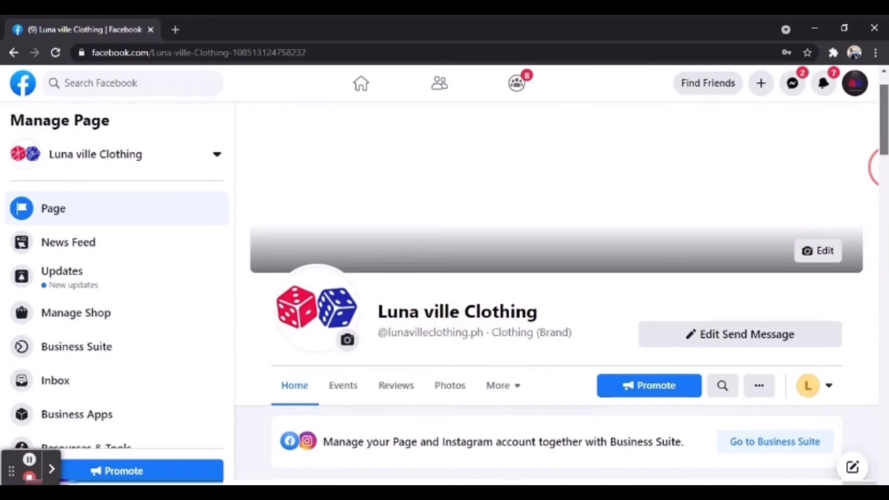
# - Scroll through the Page, then start a Promote ad to reach Choose Ad Type
pyautogui.click(882, 167)
pyautogui.scroll(-6, 883, 167)
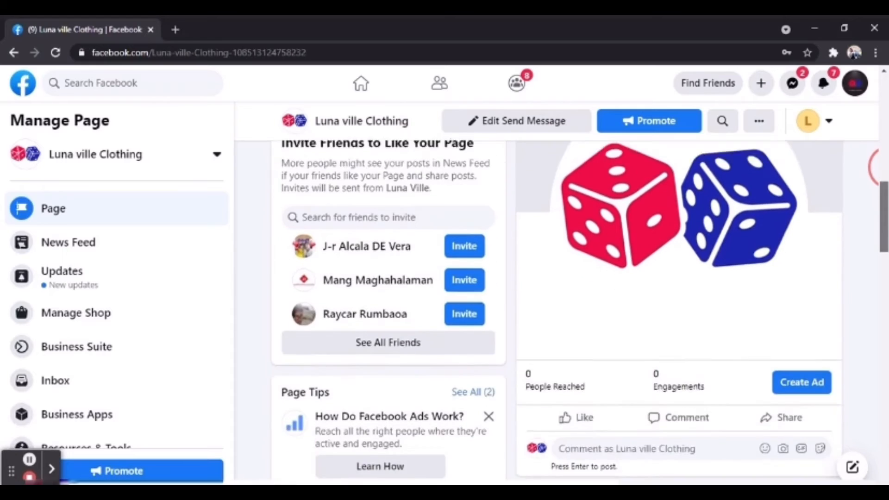
pyautogui.moveTo(884, 271); pyautogui.dragTo(884, 139)
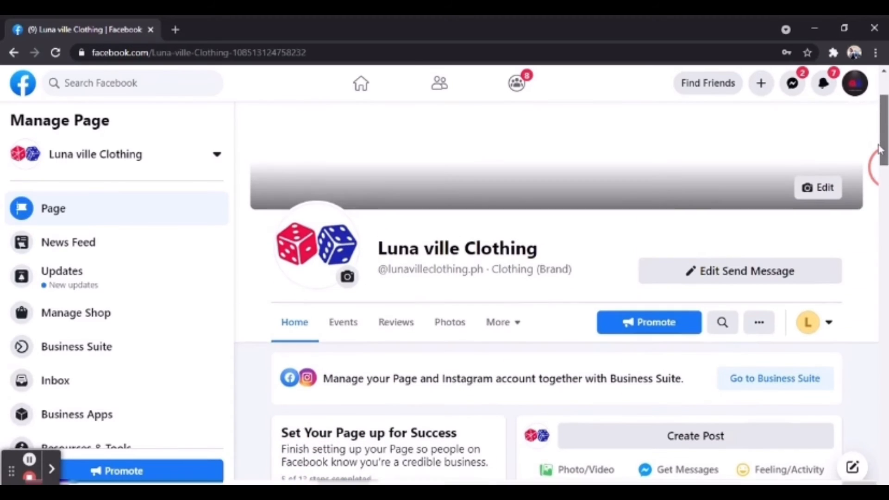
pyautogui.click(664, 322)
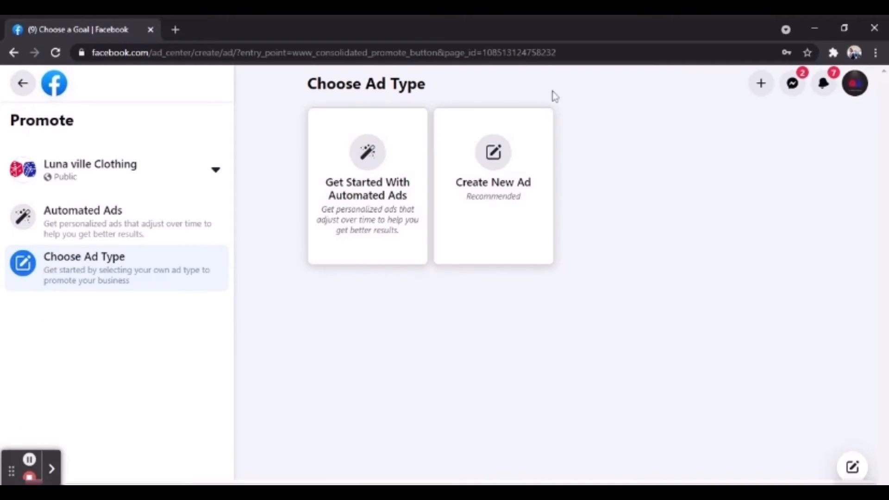
# - Back out of the ad promotion flow to the Luna ville Clothing Page and show its other actions
pyautogui.click(12, 53)
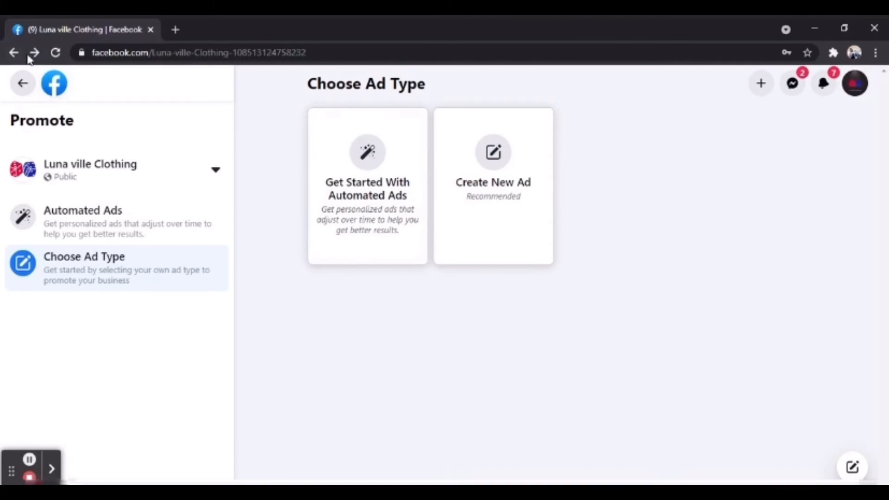
pyautogui.click(14, 53)
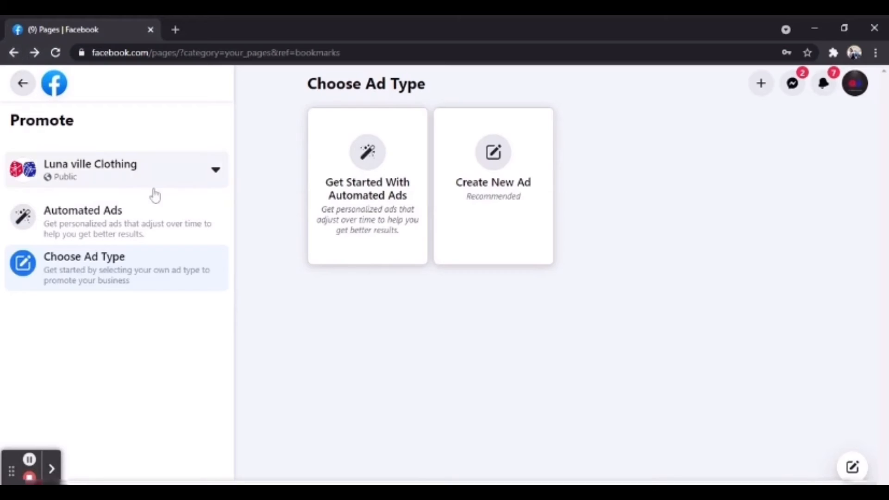
pyautogui.click(176, 182)
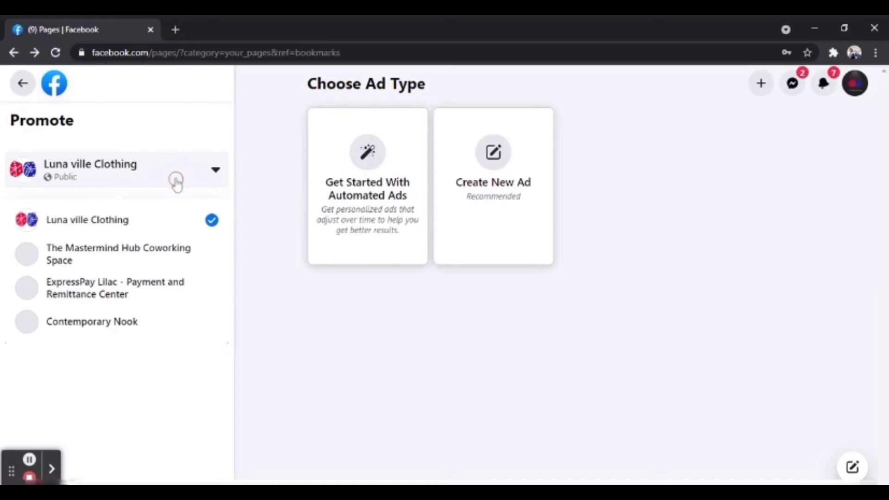
pyautogui.click(153, 221)
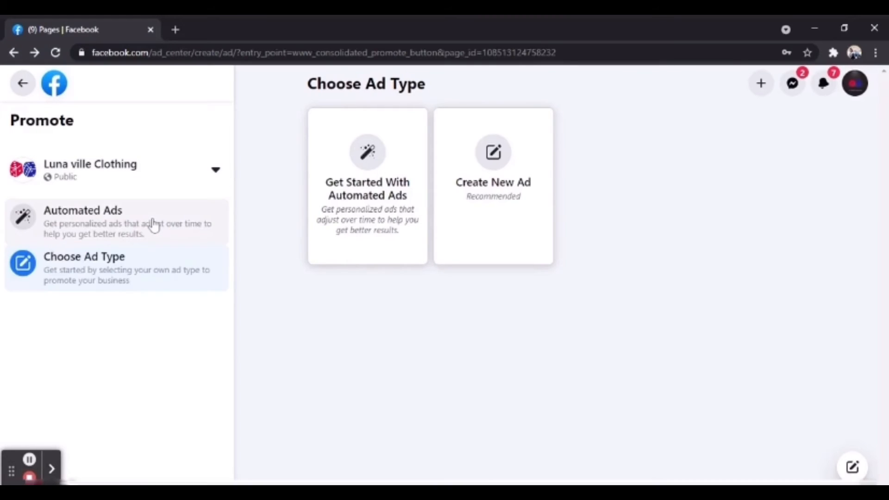
pyautogui.click(227, 182)
pyautogui.click(117, 182)
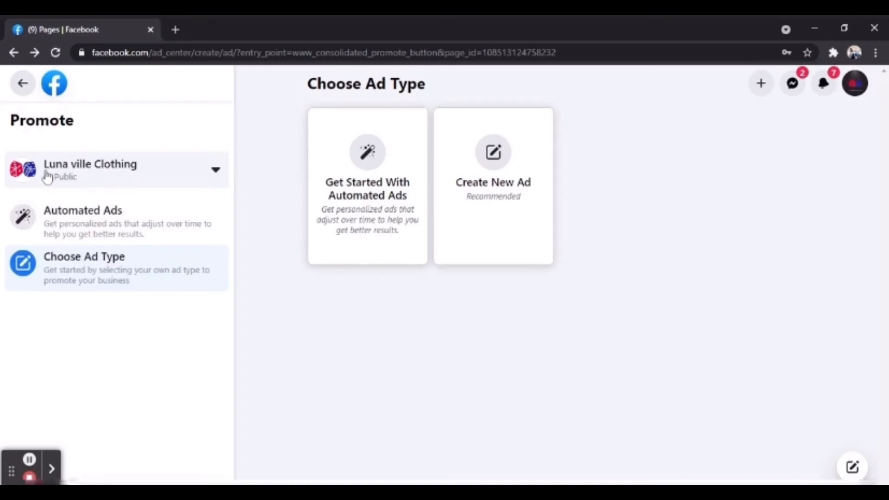
pyautogui.click(22, 84)
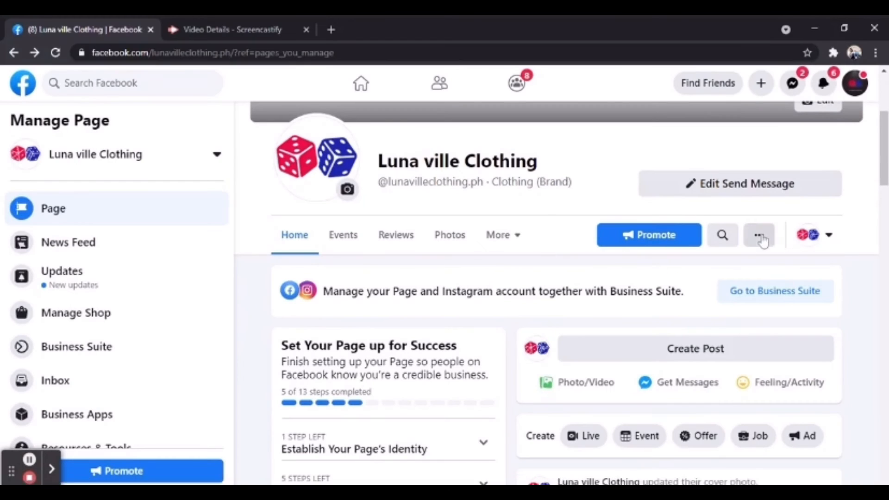
pyautogui.click(761, 237)
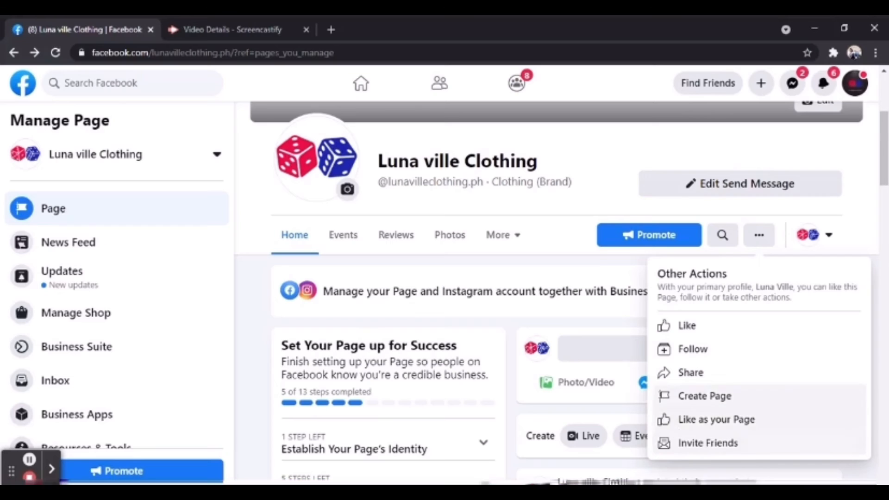
# - Close the Other Actions list and scroll down to the Page's About section
pyautogui.click(596, 273)
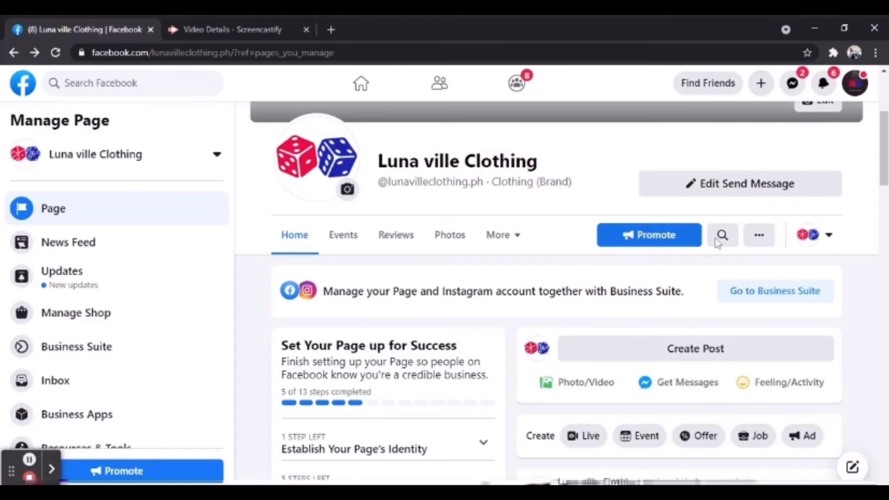
pyautogui.moveTo(885, 135); pyautogui.dragTo(886, 162)
pyautogui.scroll(-13, 882, 162)
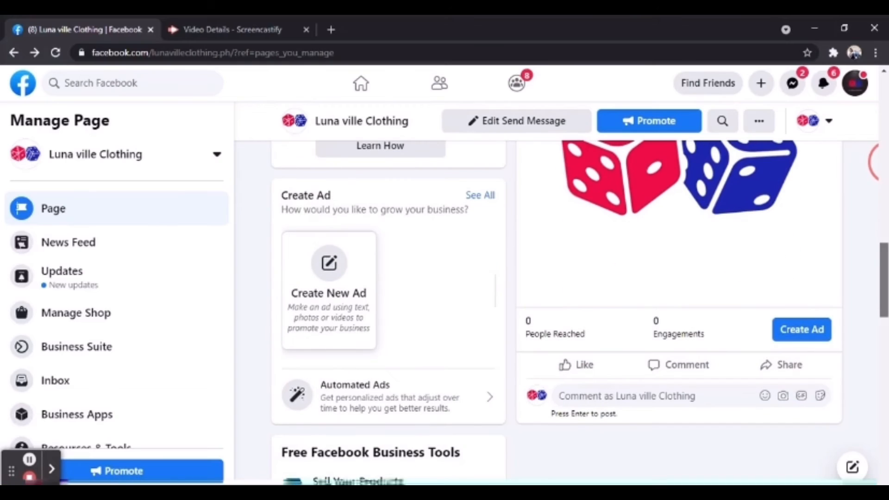
pyautogui.scroll(-4, 883, 162)
pyautogui.scroll(-4, 882, 162)
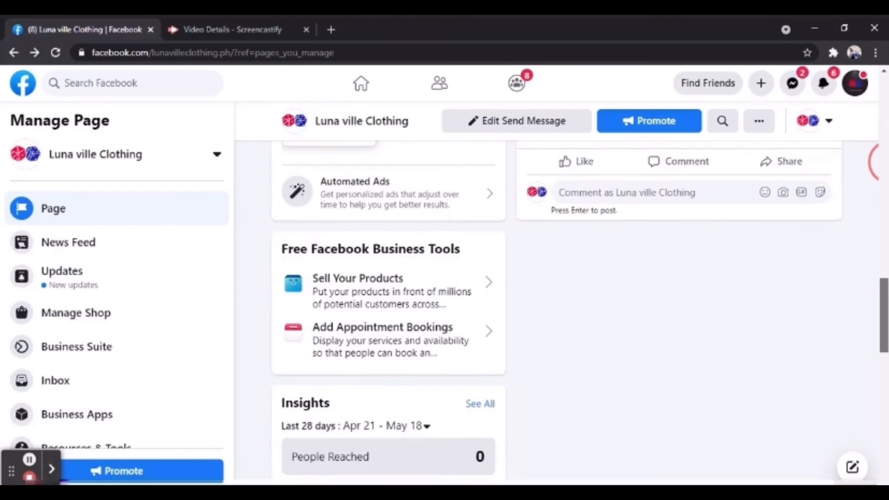
pyautogui.scroll(-8, 875, 162)
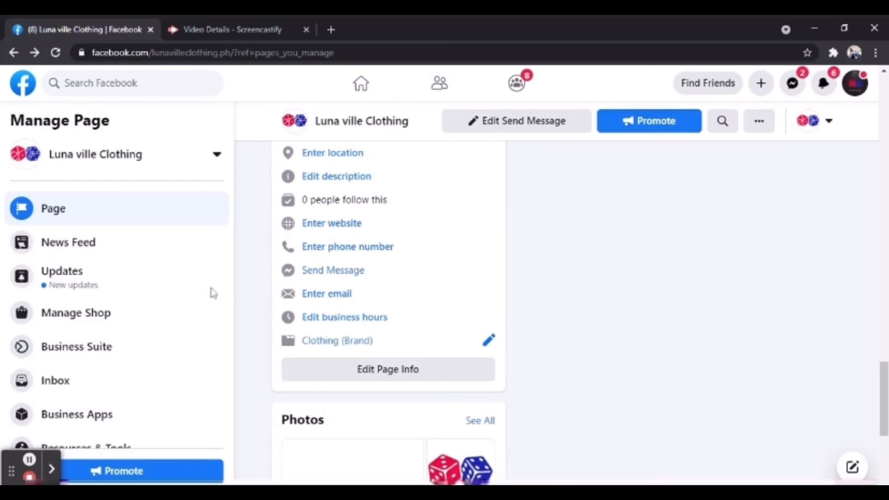
pyautogui.click(454, 377)
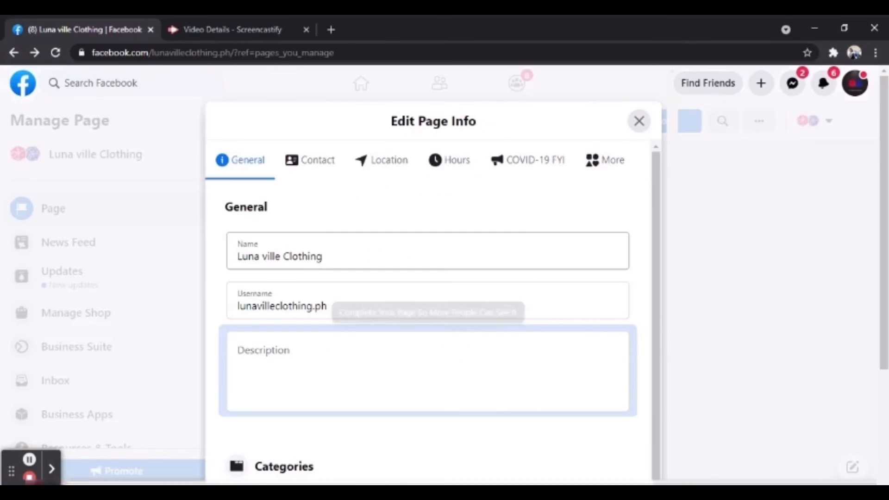
pyautogui.click(321, 161)
pyautogui.click(436, 251)
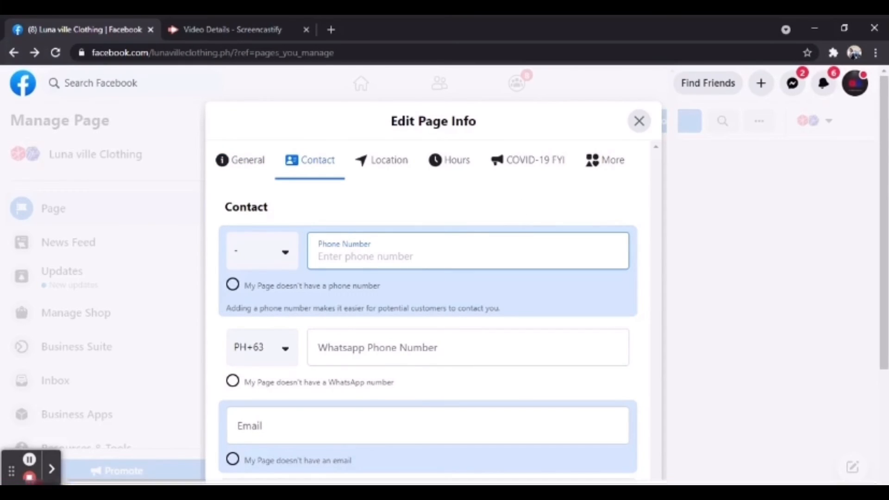
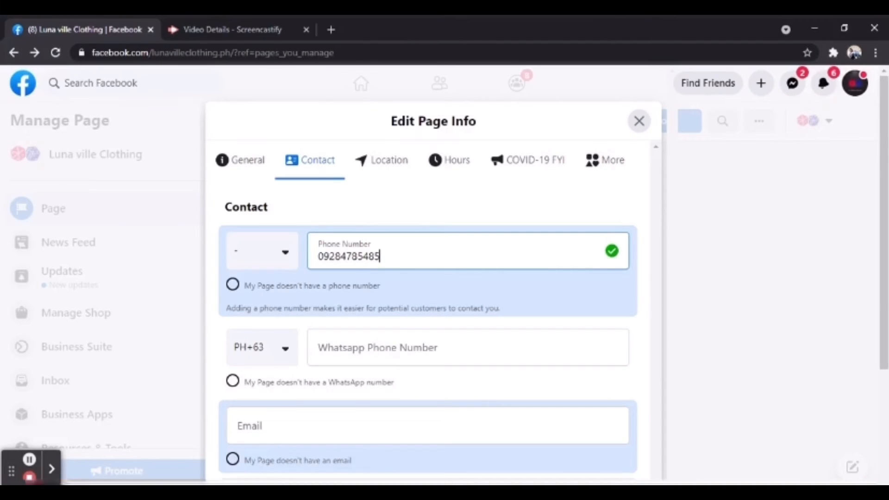
pyautogui.scroll(-2, 883, 234)
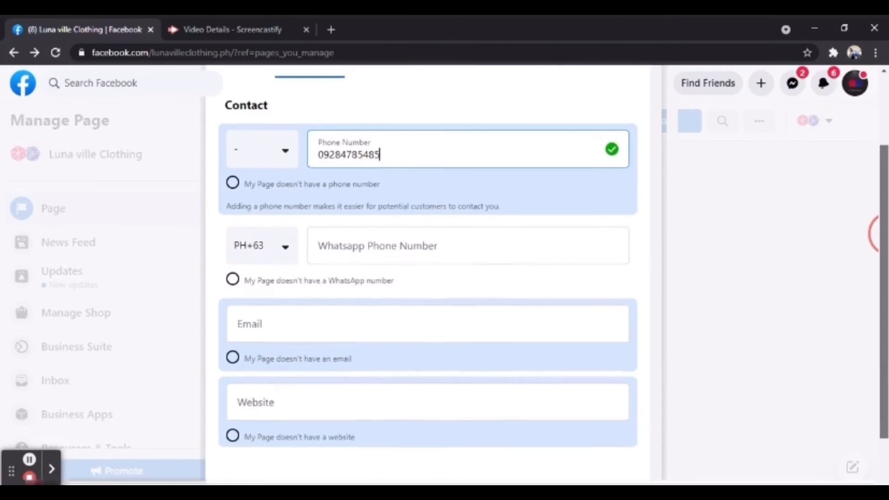
pyautogui.moveTo(884, 234); pyautogui.dragTo(884, 245)
# - Enter the business email address as the Page's contact email
pyautogui.click(428, 309)
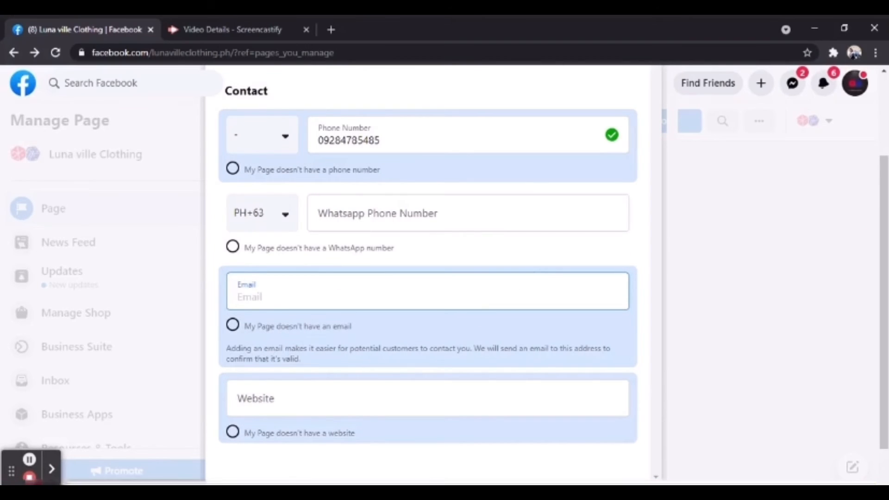
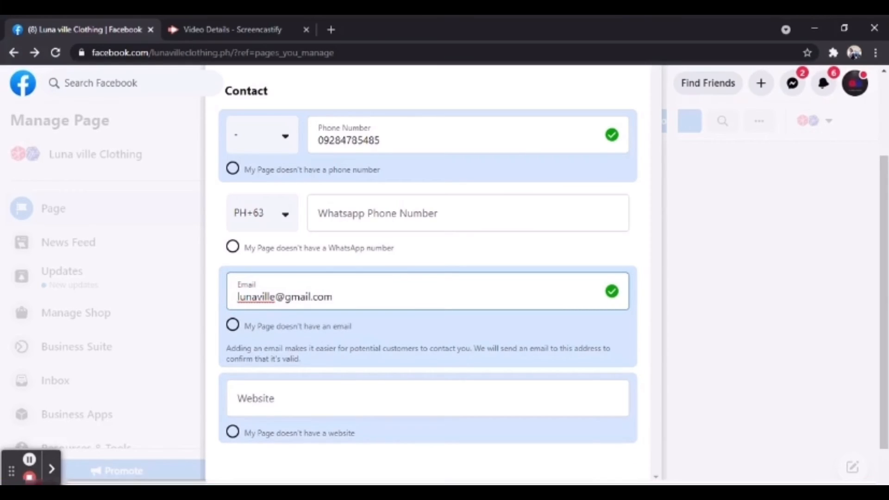
pyautogui.moveTo(885, 207); pyautogui.dragTo(884, 262)
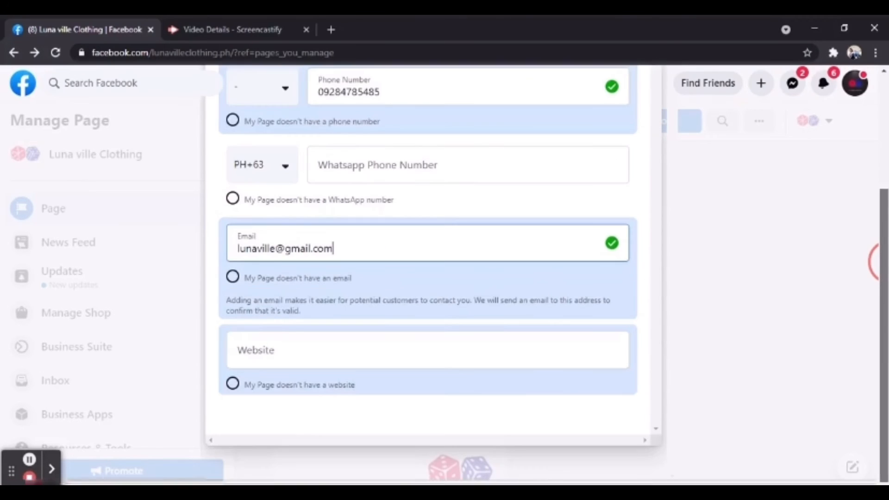
pyautogui.scroll(5, 860, 238)
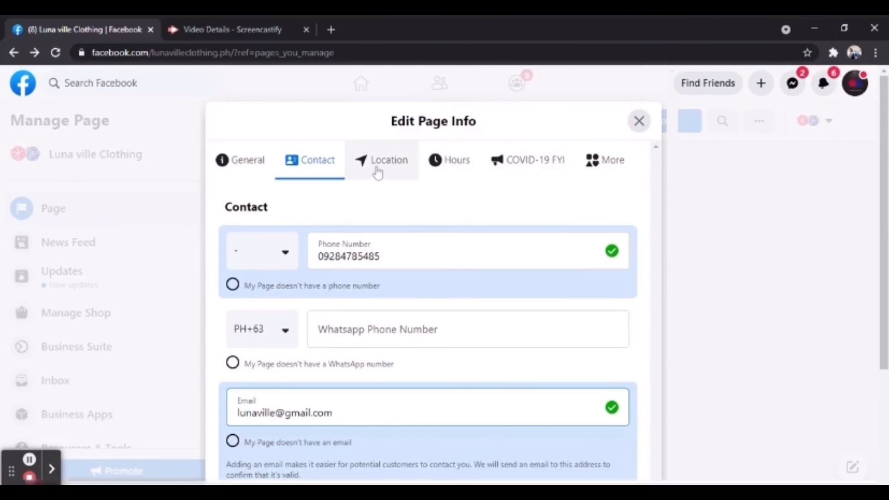
# - In the Location section, enter the city as the Page's address and save it
pyautogui.click(377, 169)
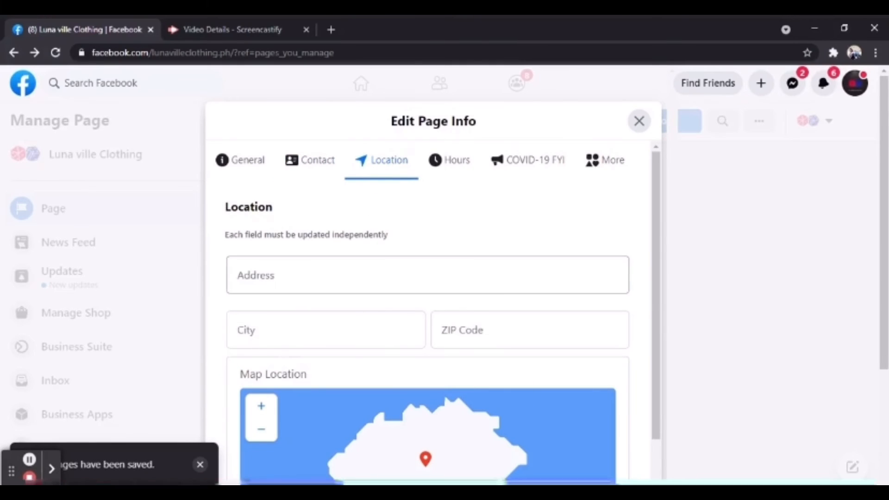
pyautogui.click(371, 275)
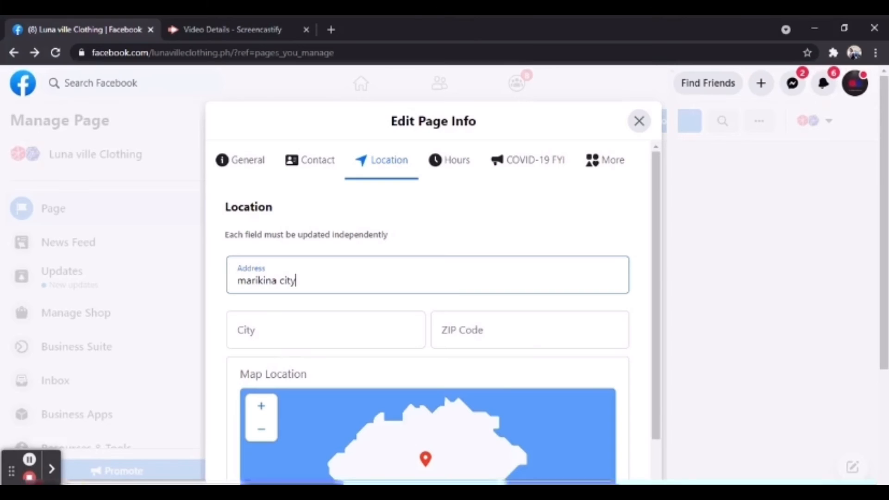
pyautogui.click(363, 328)
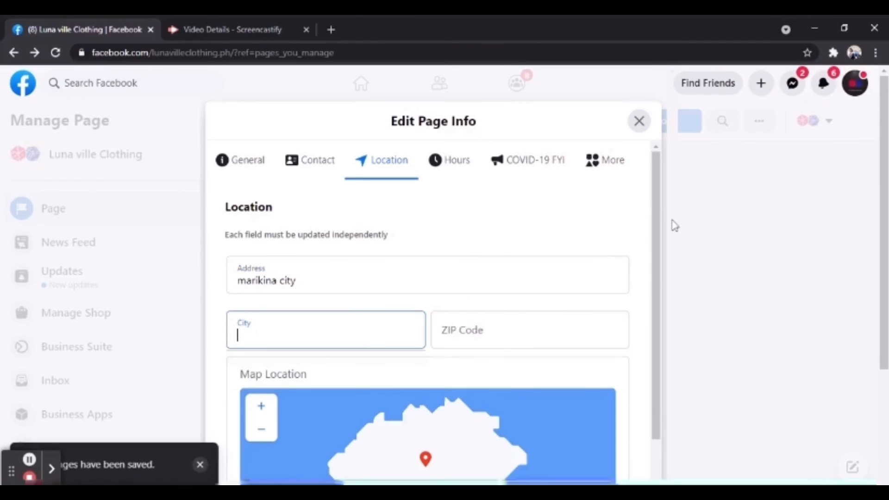
pyautogui.moveTo(659, 209); pyautogui.dragTo(660, 141)
# - In the Hours section, try Open on Selected Hours with Monday opening at 12:00 AM
pyautogui.click(450, 168)
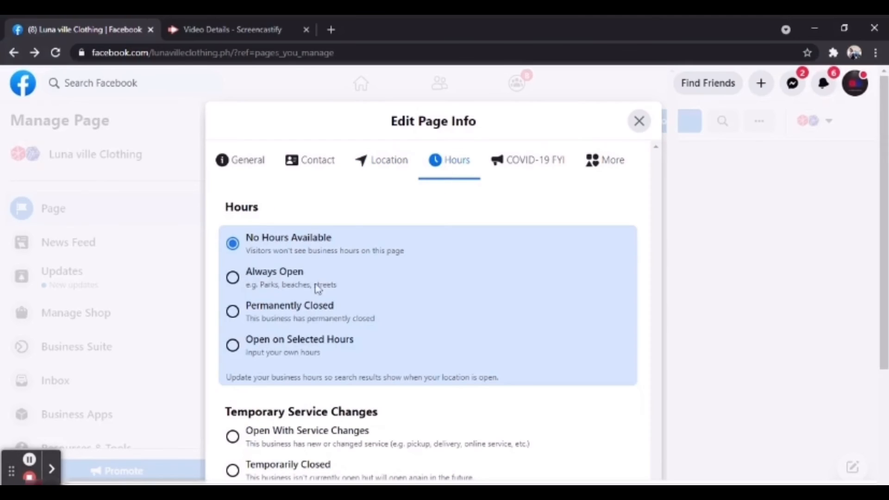
pyautogui.click(303, 353)
pyautogui.moveTo(659, 185); pyautogui.dragTo(663, 269)
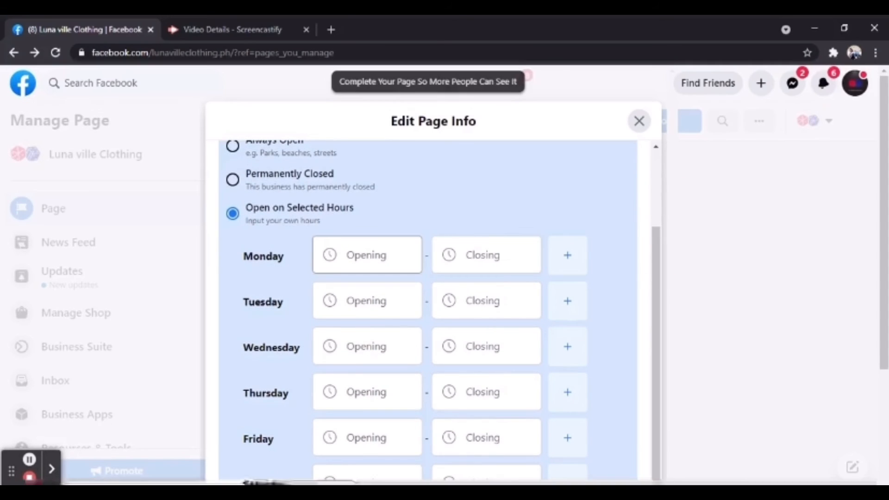
pyautogui.click(366, 256)
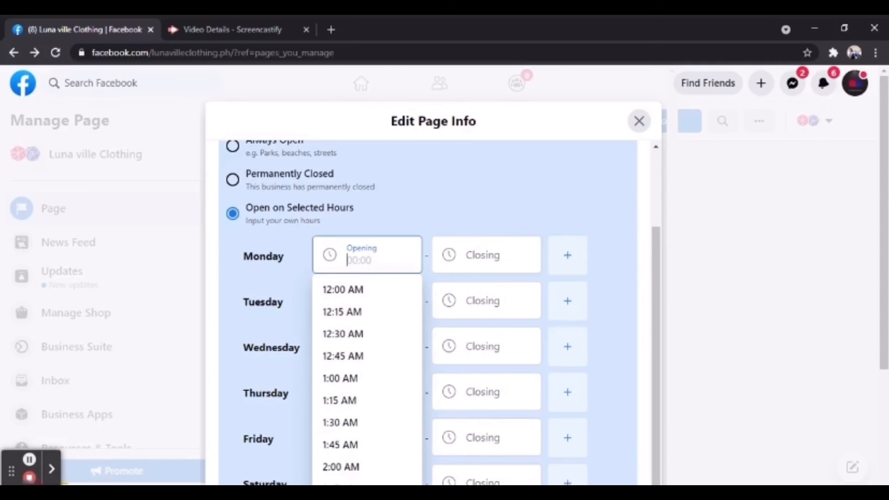
pyautogui.click(366, 301)
pyautogui.click(485, 256)
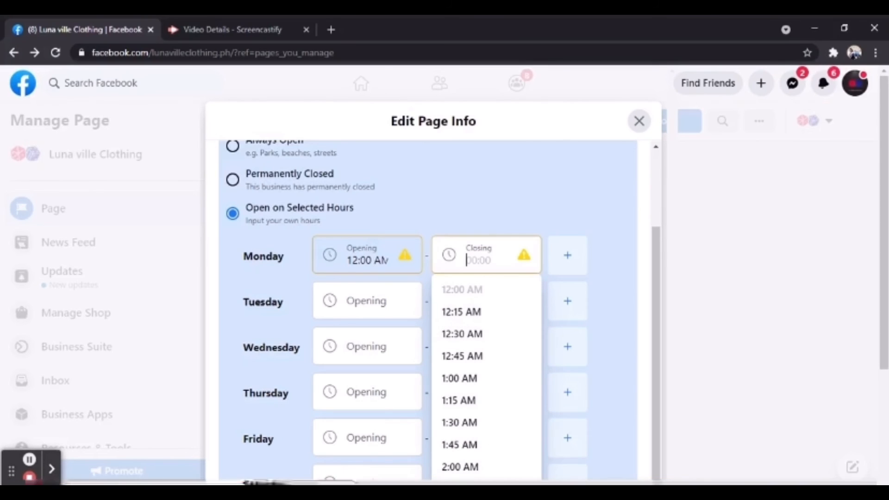
pyautogui.click(367, 256)
pyautogui.click(370, 260)
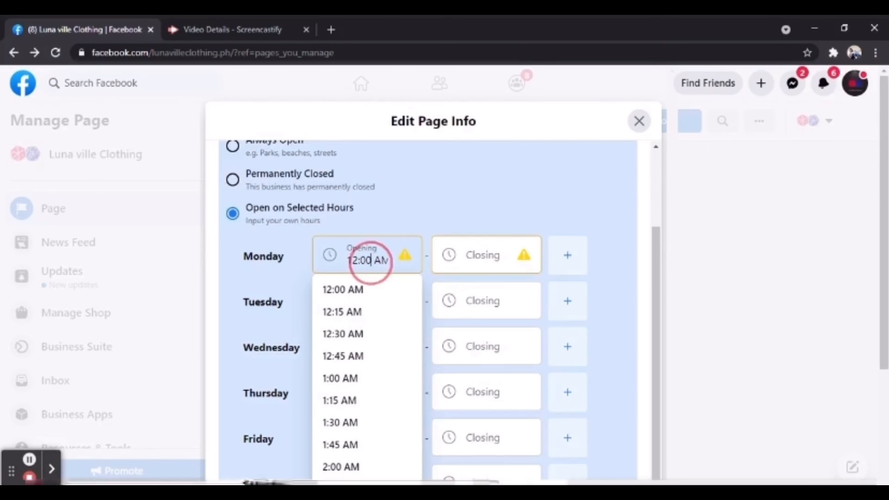
pyautogui.press('BackSpace')
pyautogui.press('BackSpace')
pyautogui.press('BackSpace')
pyautogui.press('BackSpace')
pyautogui.press('BackSpace')
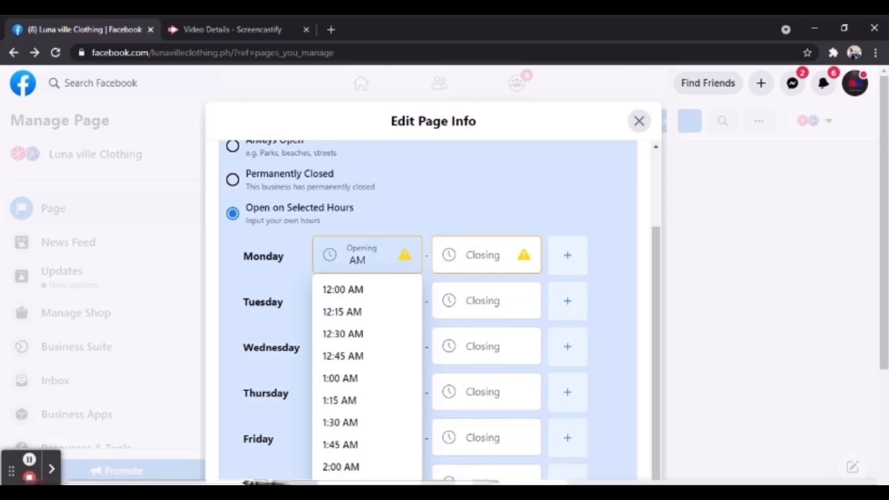
pyautogui.click(312, 186)
# - Set the hours to Always Open and the status to Operating as Usual
pyautogui.click(312, 187)
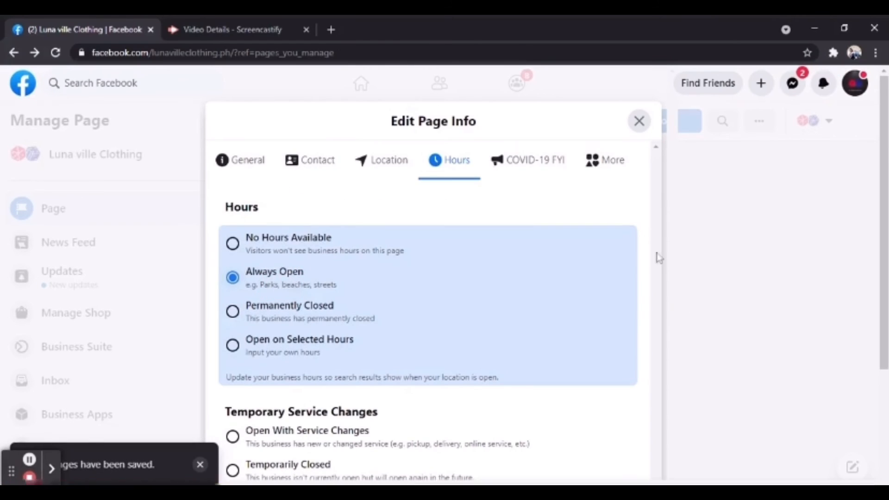
pyautogui.scroll(-3, 659, 219)
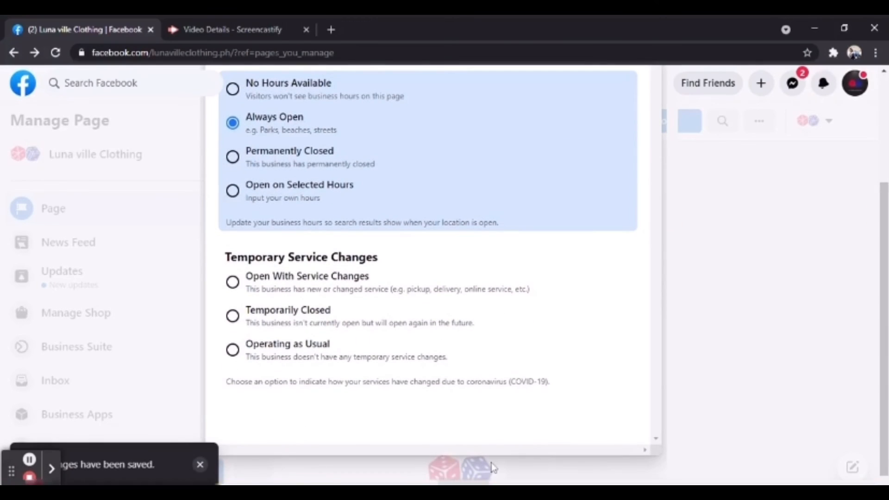
pyautogui.click(271, 355)
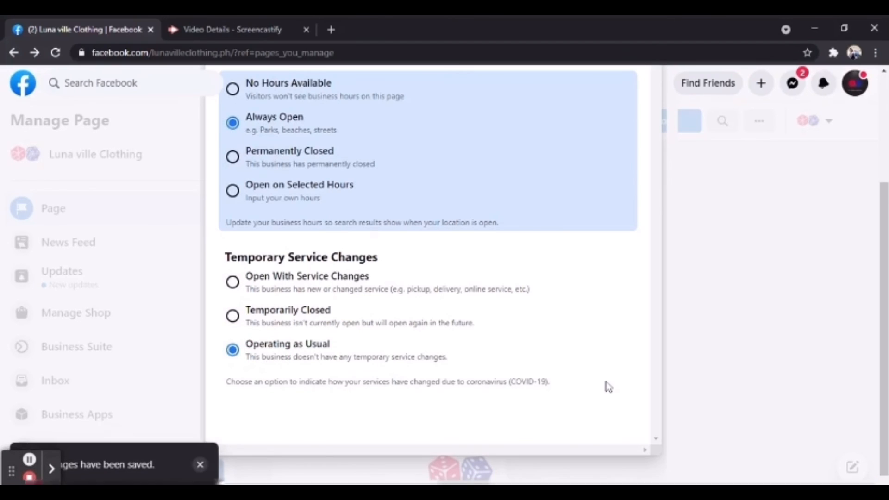
pyautogui.click(514, 174)
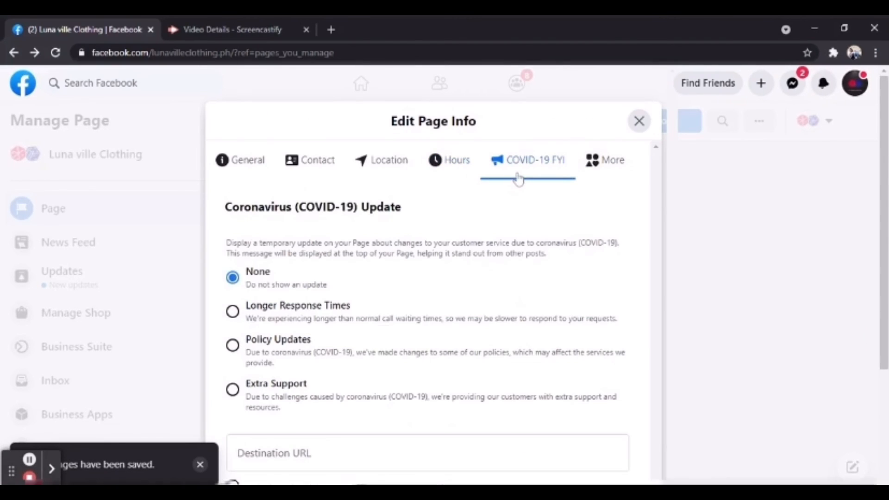
# - Review the More section with Price Range, then close Edit Page Info back to the Page
pyautogui.click(282, 320)
pyautogui.click(609, 168)
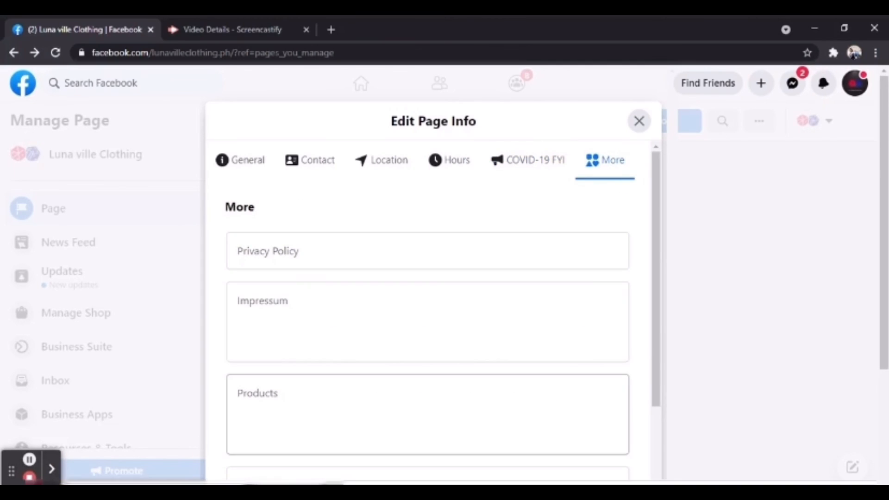
pyautogui.moveTo(885, 237); pyautogui.dragTo(885, 350)
pyautogui.scroll(4, 867, 314)
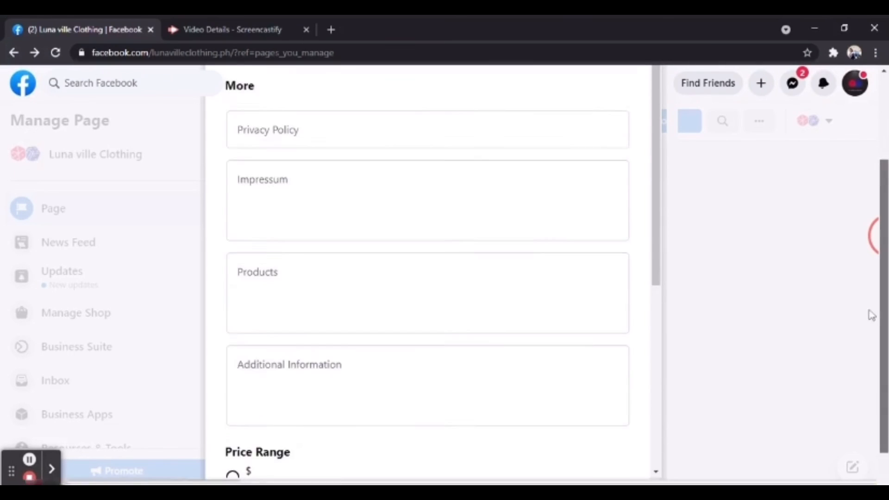
pyautogui.moveTo(653, 291); pyautogui.dragTo(667, 483)
pyautogui.moveTo(885, 278); pyautogui.dragTo(853, 162)
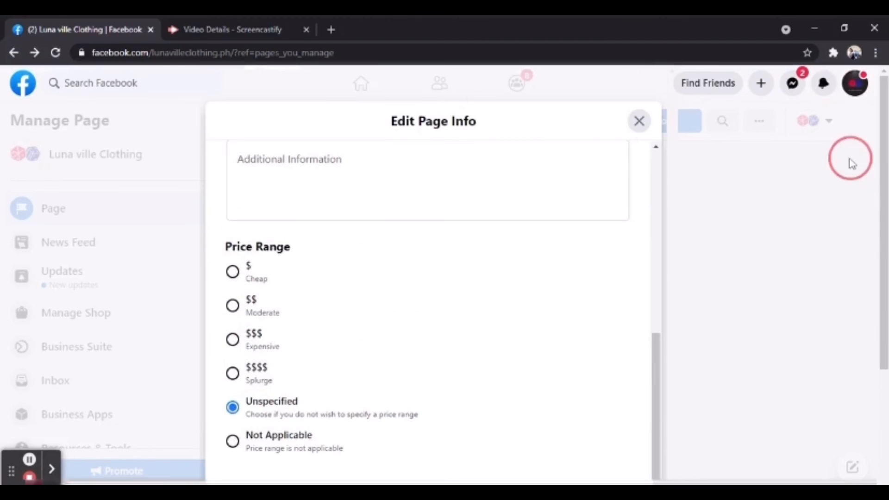
pyautogui.click(640, 124)
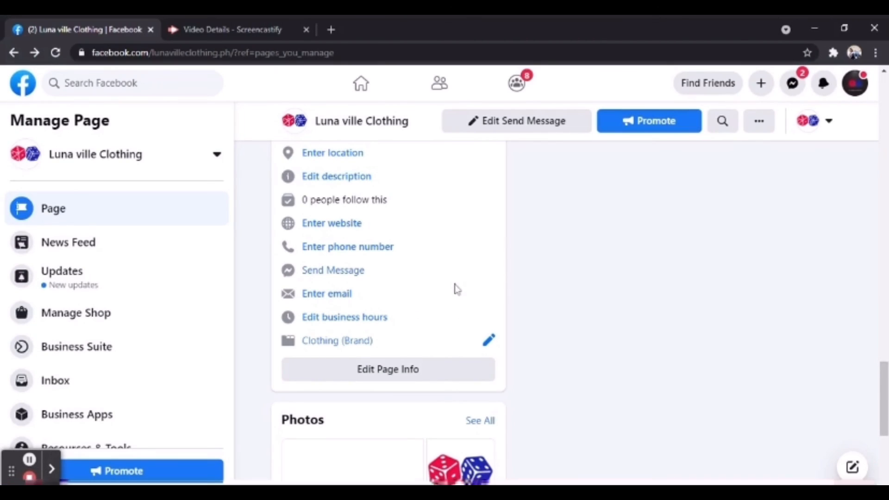
pyautogui.moveTo(885, 376); pyautogui.dragTo(821, 187)
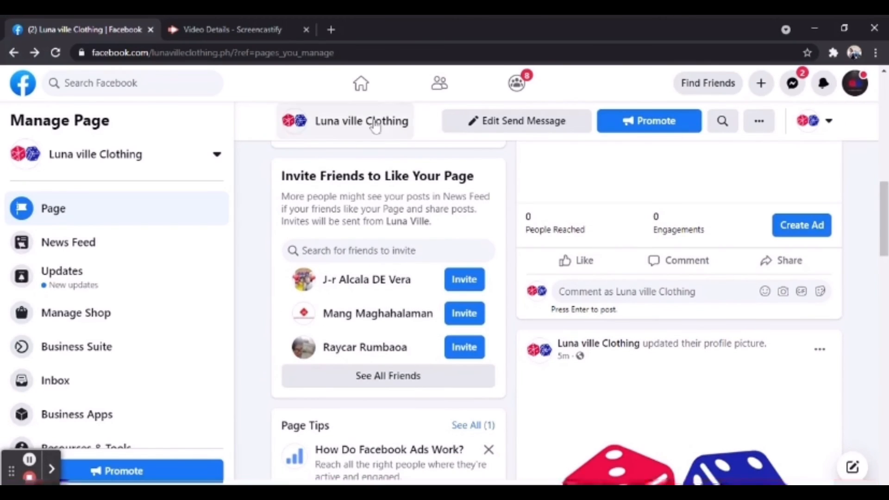